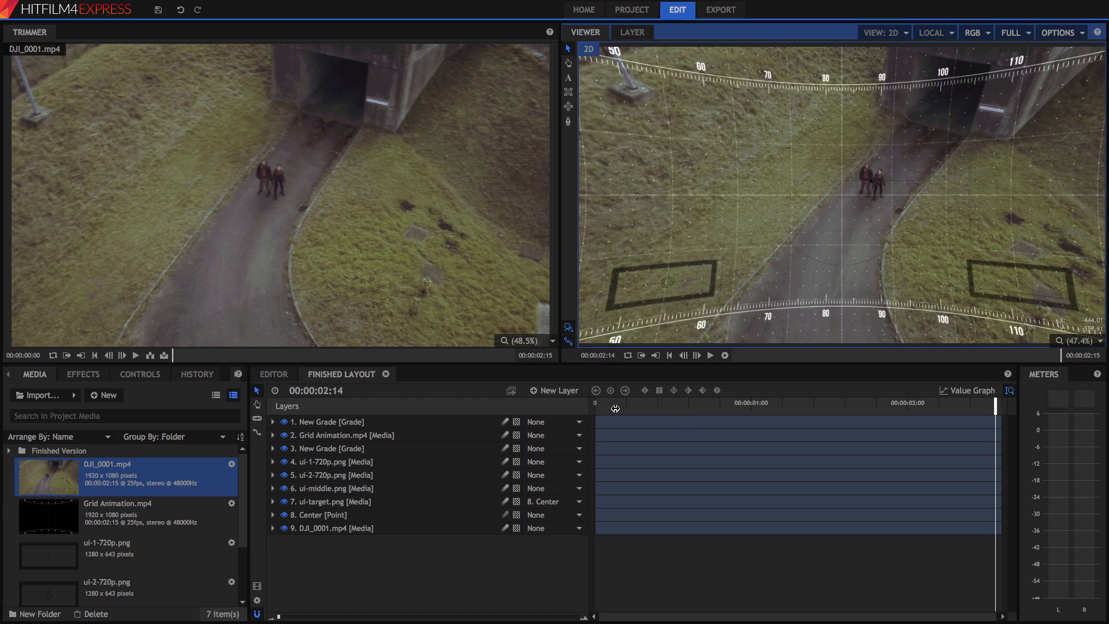
- Make a composite shot from DJI_0001.mp4 in the project media, named AT-AT UI, keeping the default settings
left_click(595, 407)
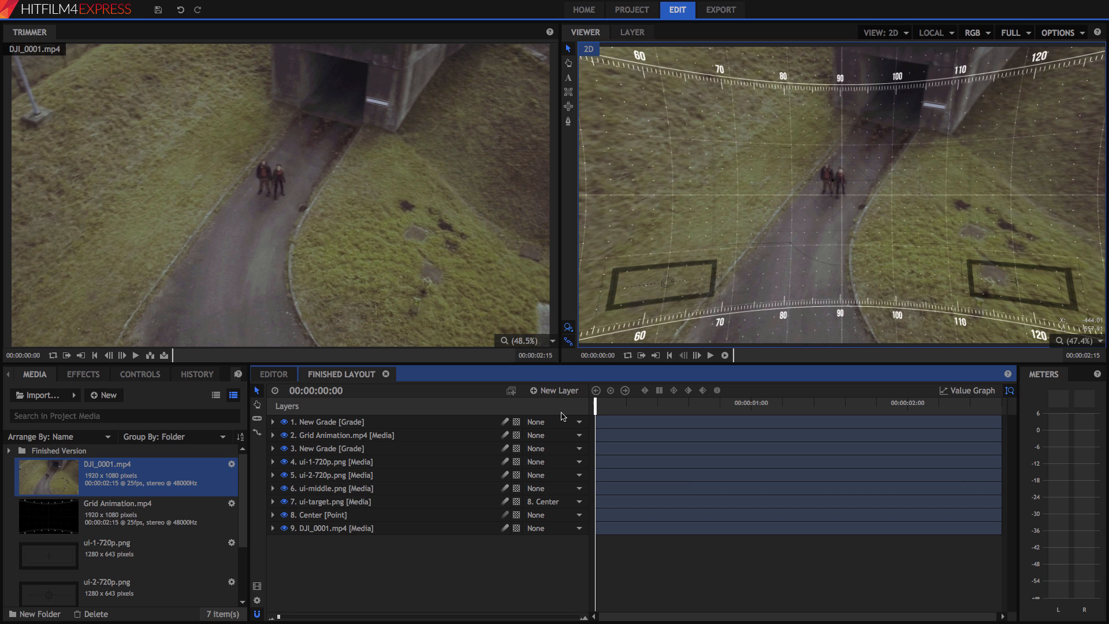
right_click(70, 474)
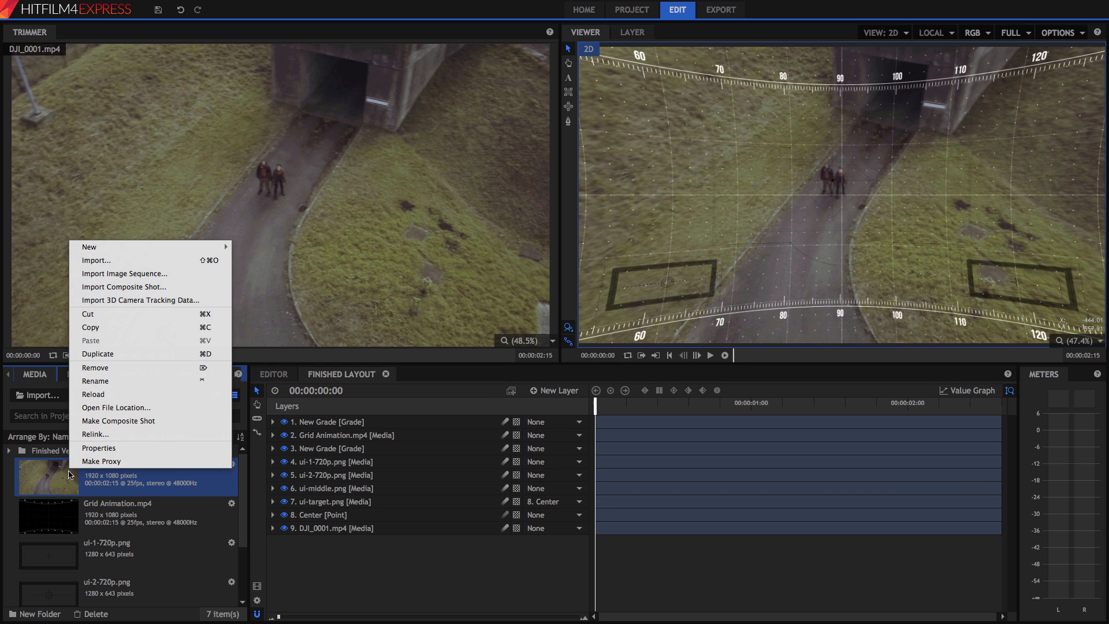
left_click(172, 422)
type("A")
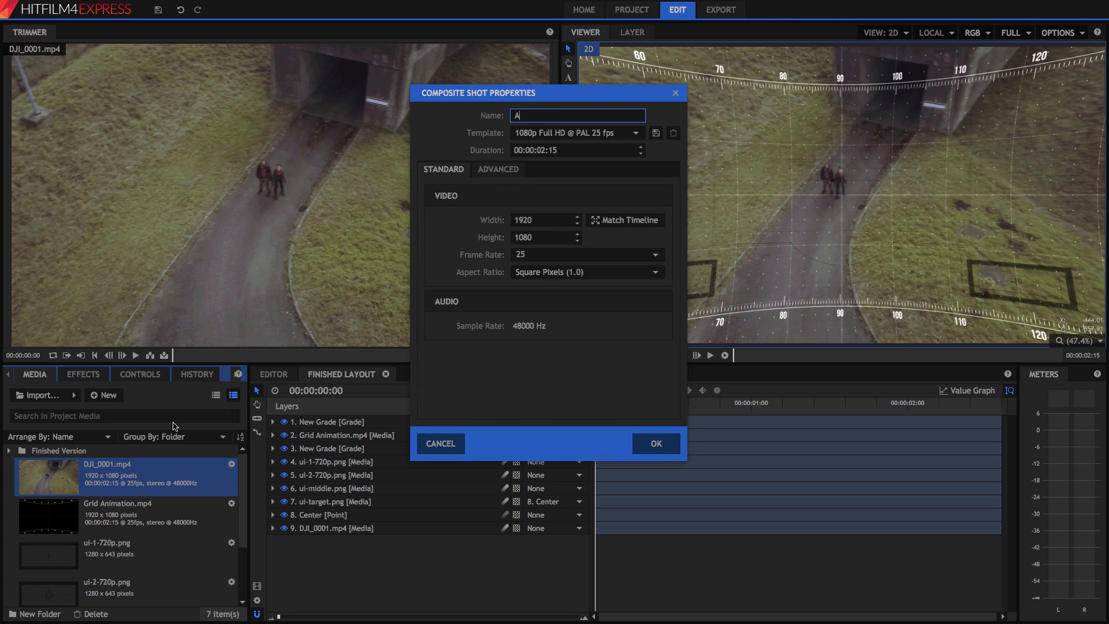
type("T-AT UI")
left_click(657, 443)
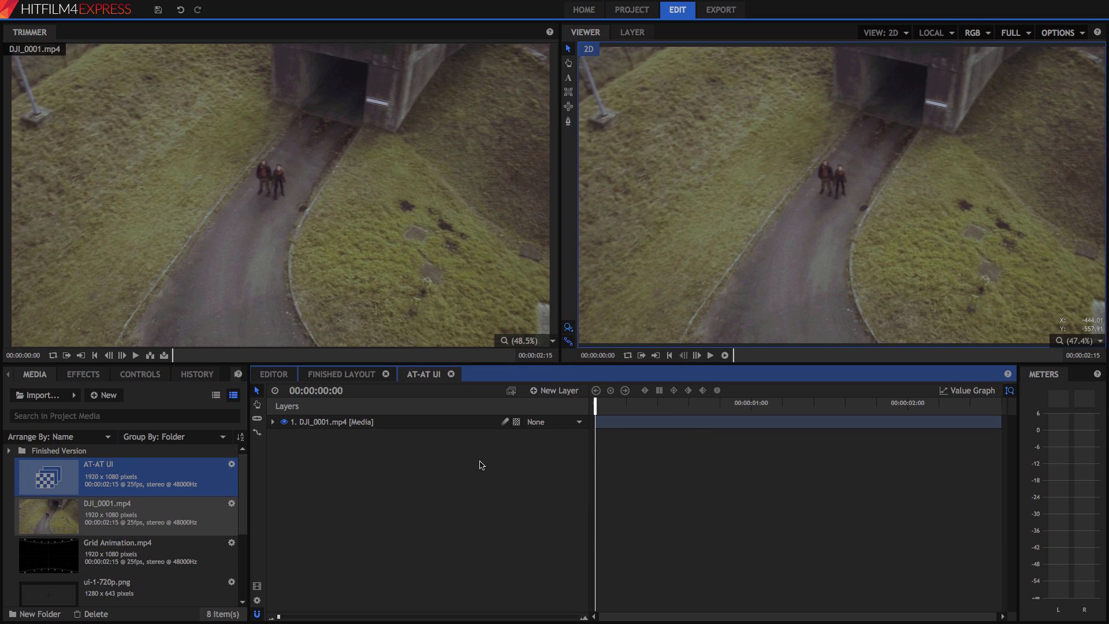
- Add a tracker to the DJI_0001.mp4 layer and enlarge the layer view to make room for tracking
left_click(331, 424)
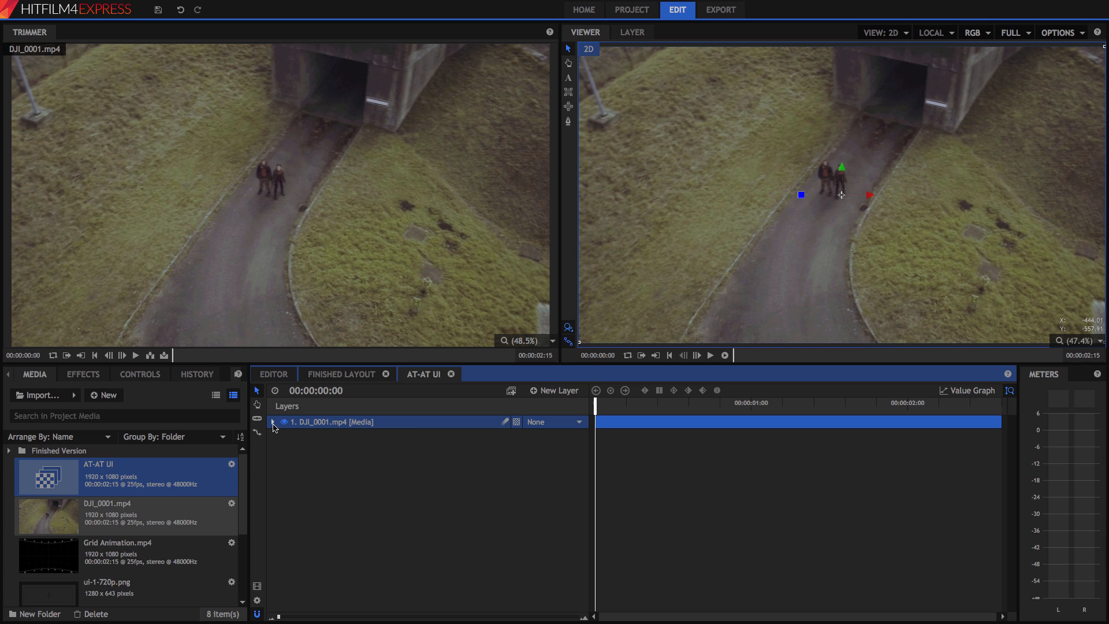
left_click(274, 423)
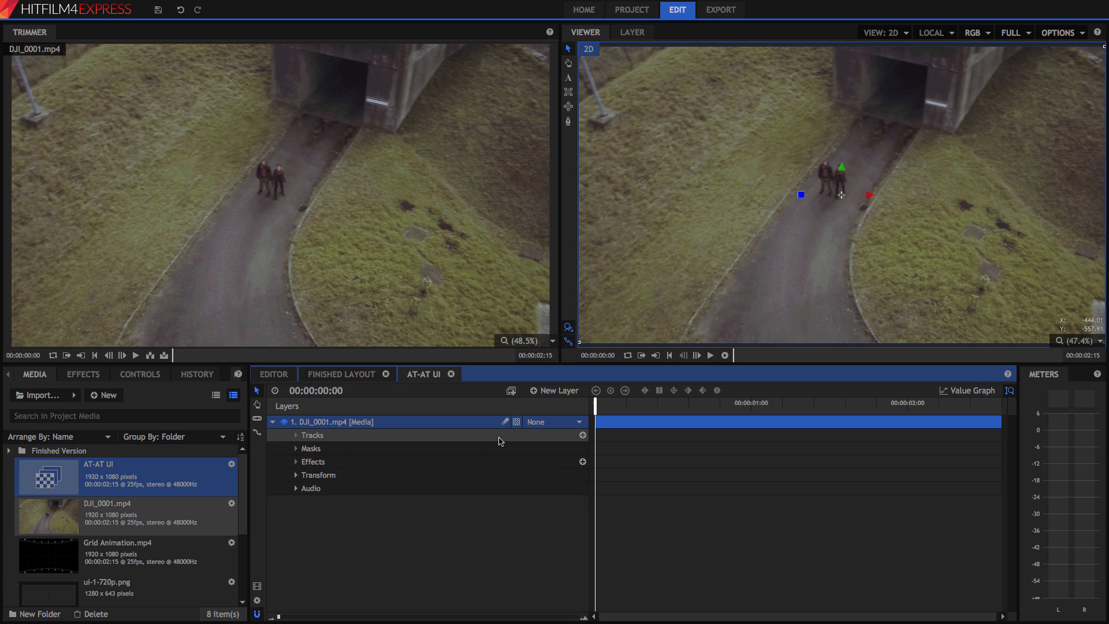
left_click(582, 436)
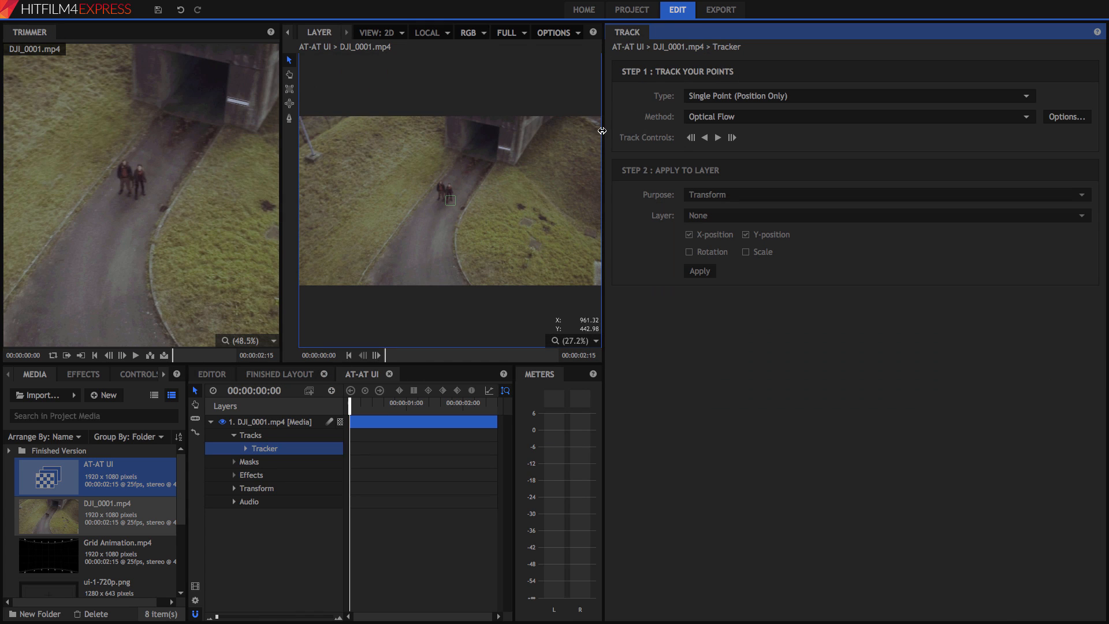
left_click_drag(602, 133, 849, 136)
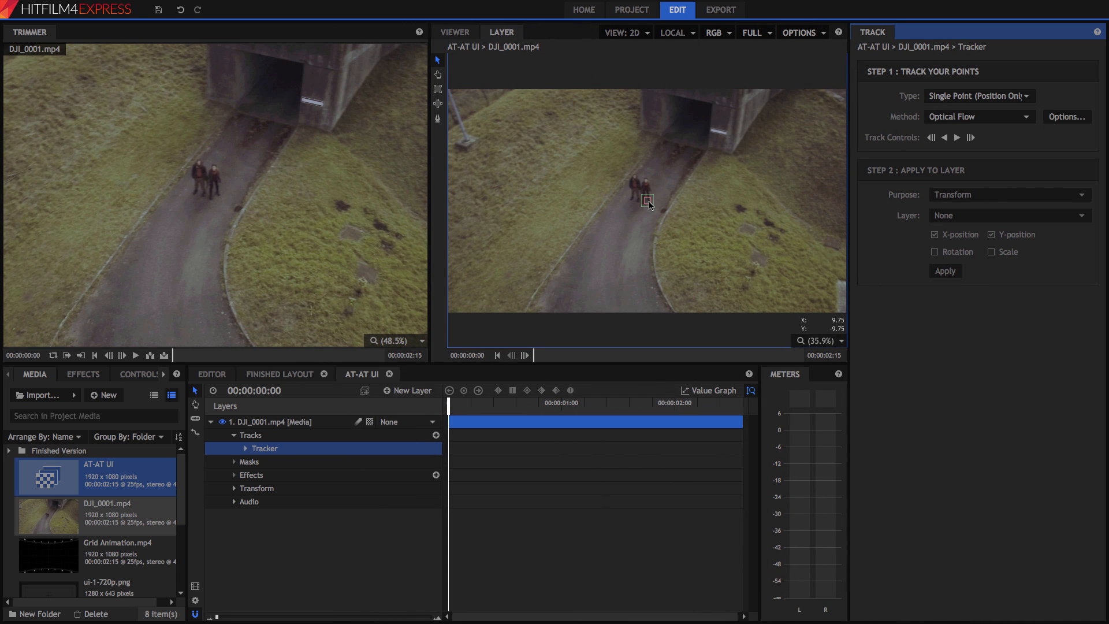
- Position the tracking point over the two walking people and resize its inner feature region to enclose both of them
scroll(650, 204, "up", 6)
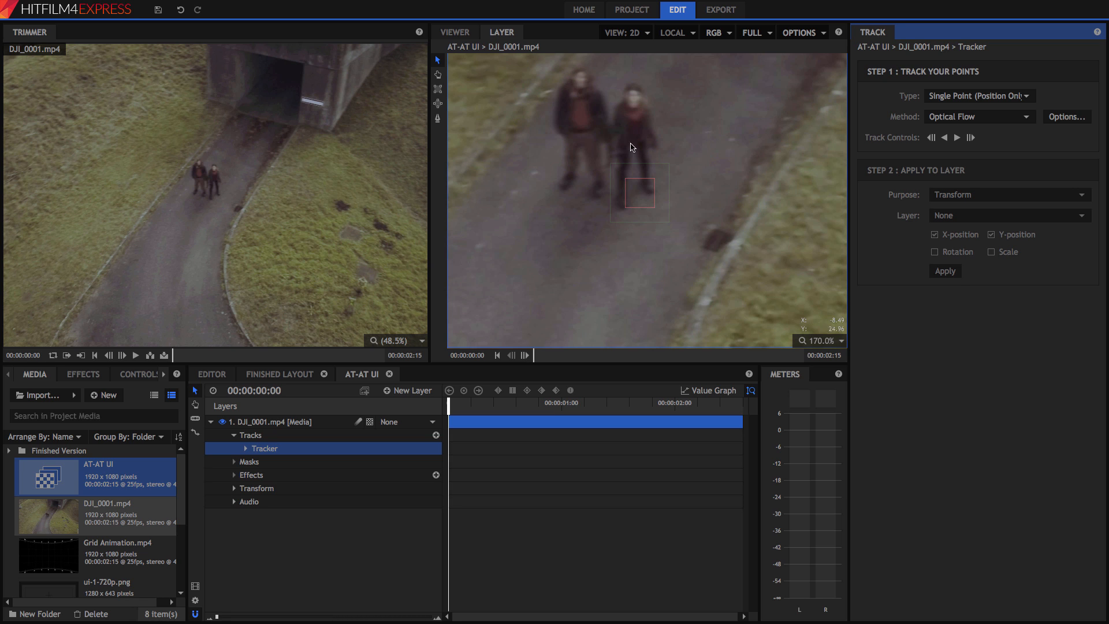
left_click(652, 207)
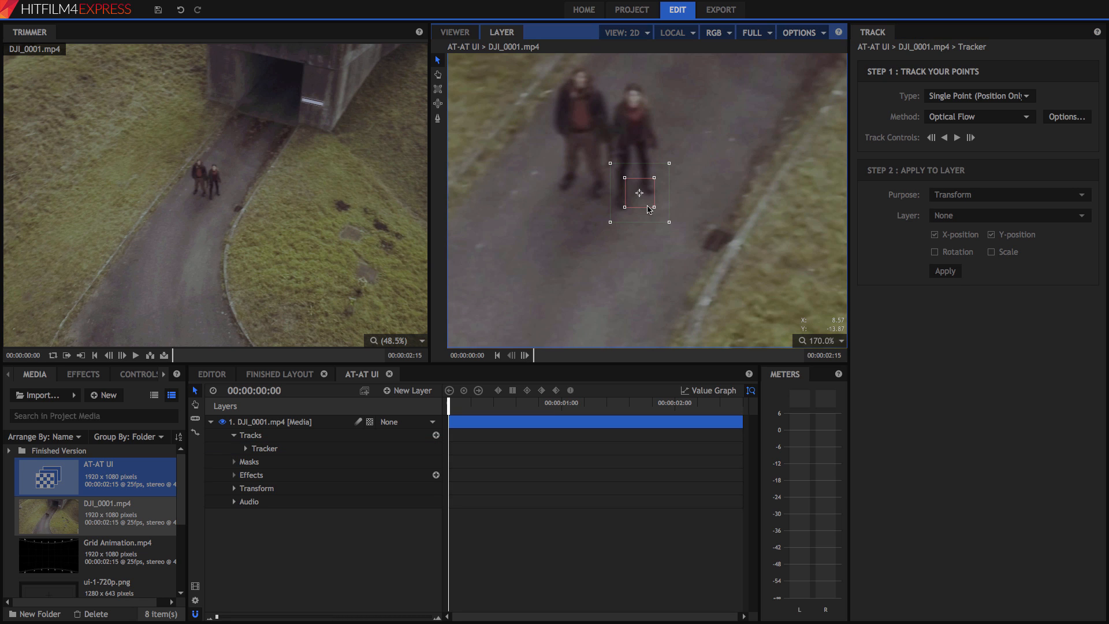
left_click_drag(654, 209, 618, 153)
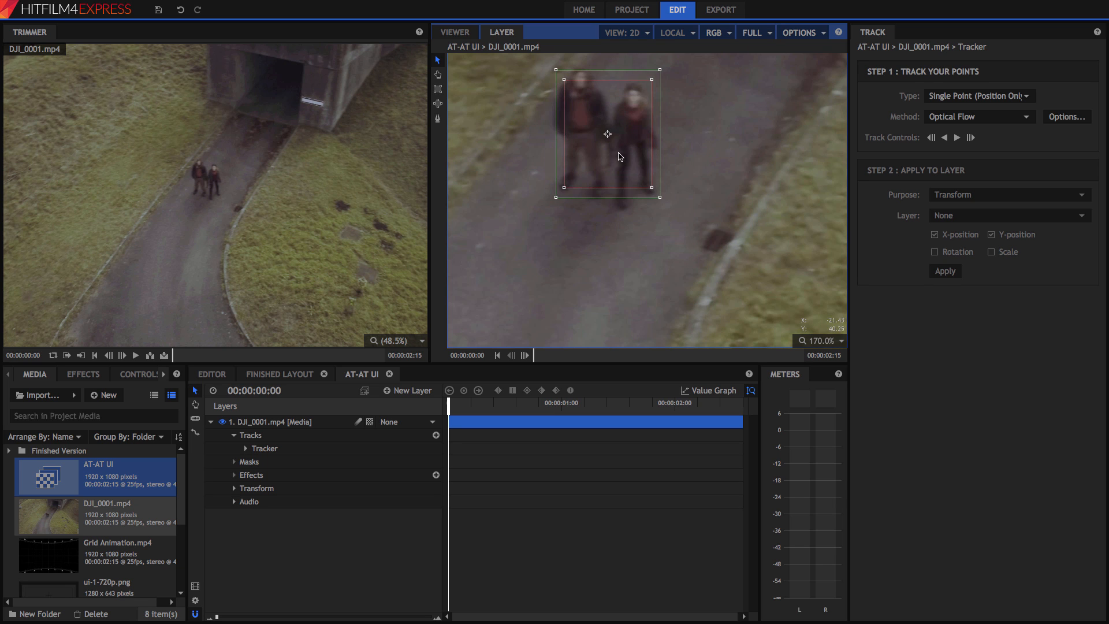
left_click_drag(652, 189, 663, 207)
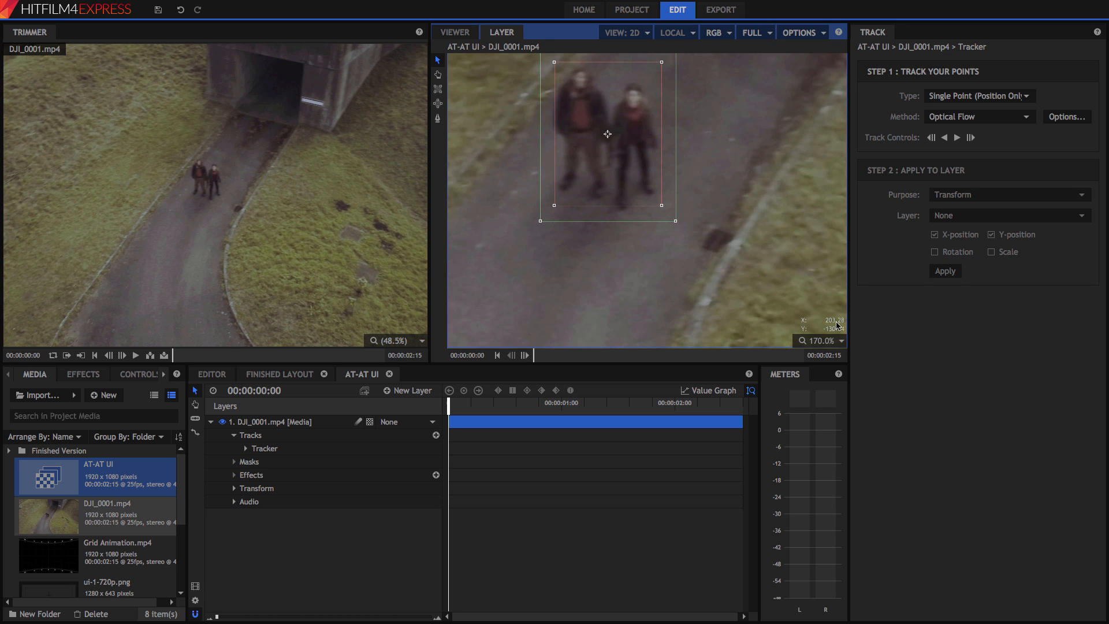
- Enlarge the tracker's outer search region well beyond the two people and track the point forward through the clip
left_click(839, 341)
left_click(819, 395)
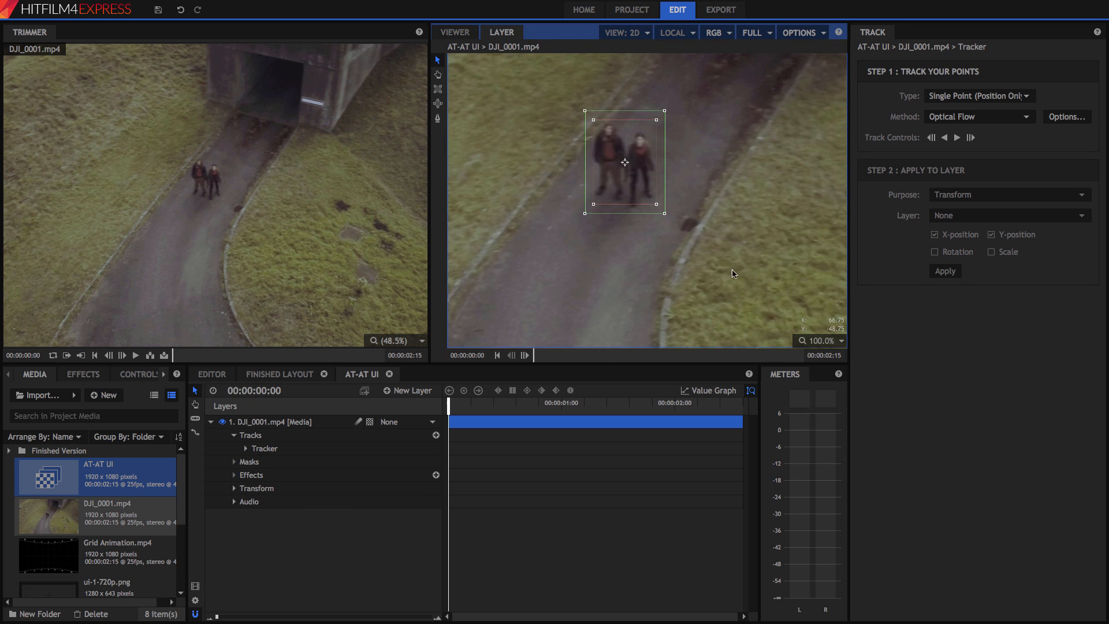
left_click_drag(664, 215, 713, 242)
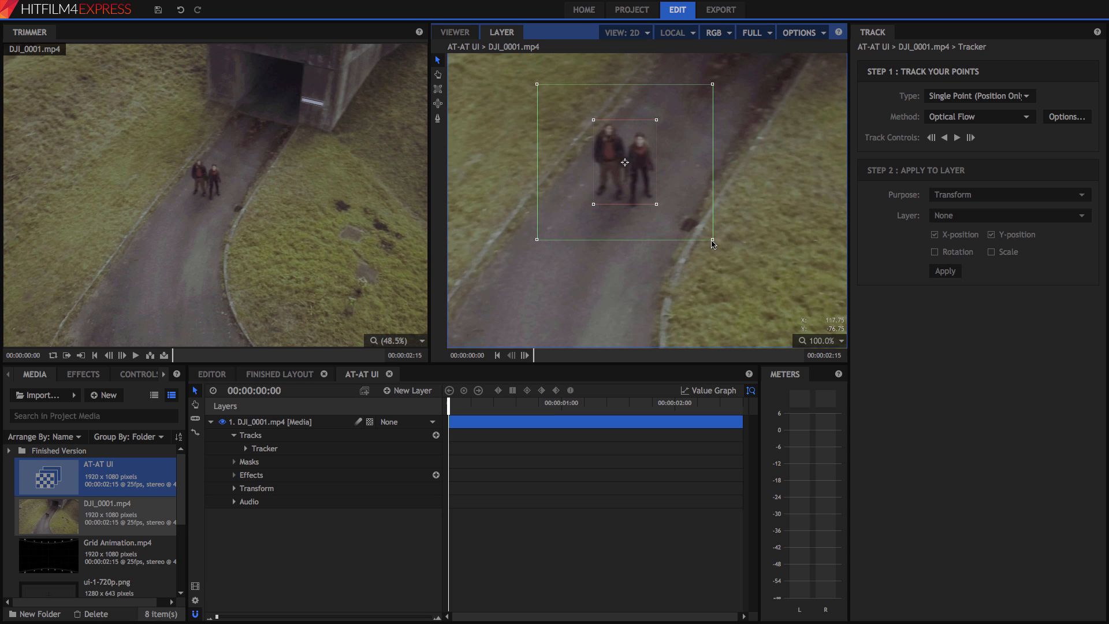
left_click(957, 138)
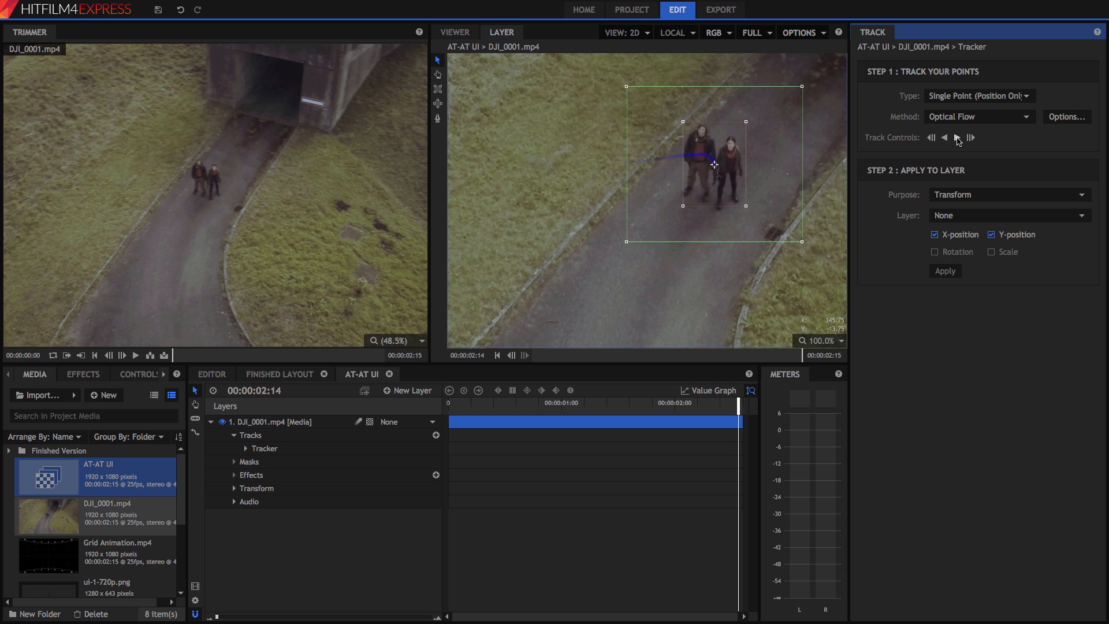
- Create a new point layer and rename it Center
left_click(417, 394)
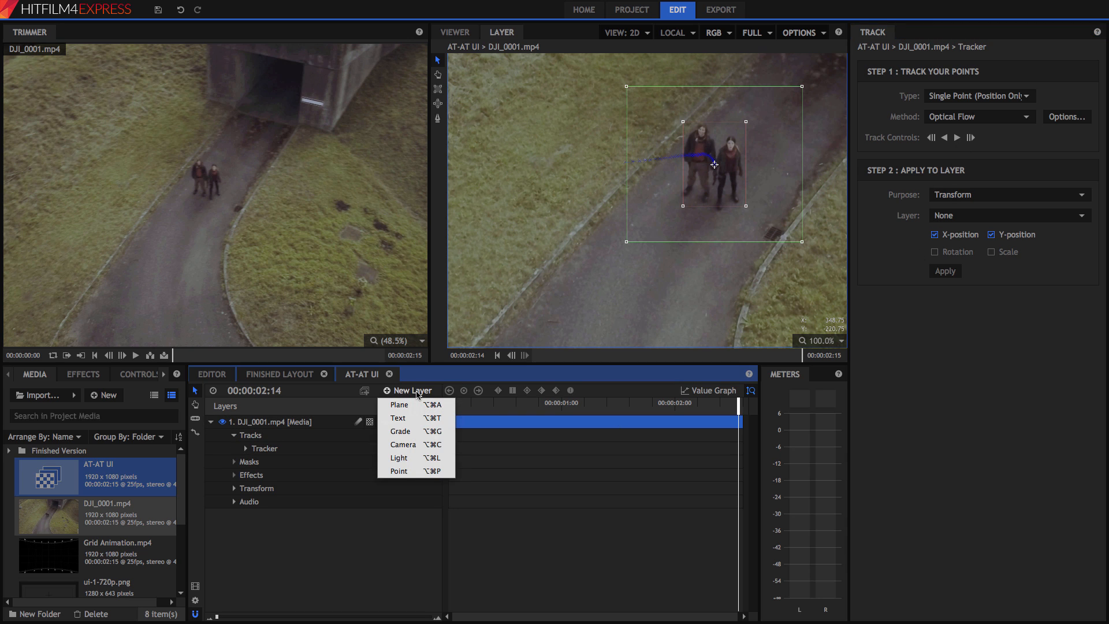
left_click(417, 470)
right_click(250, 424)
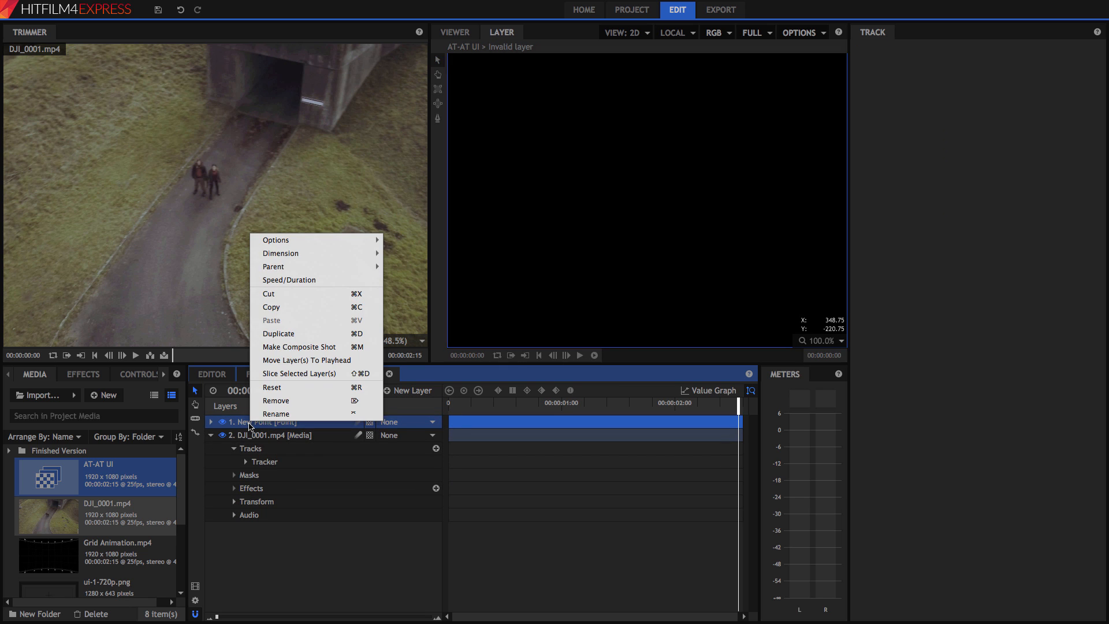
left_click(270, 414)
type("Center")
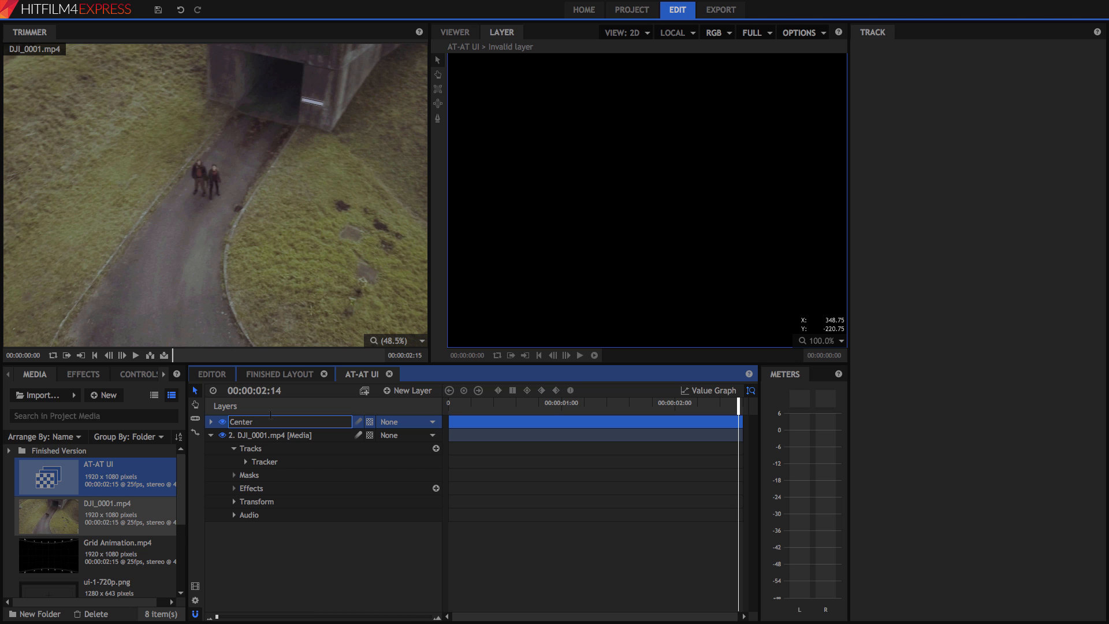
key("Return")
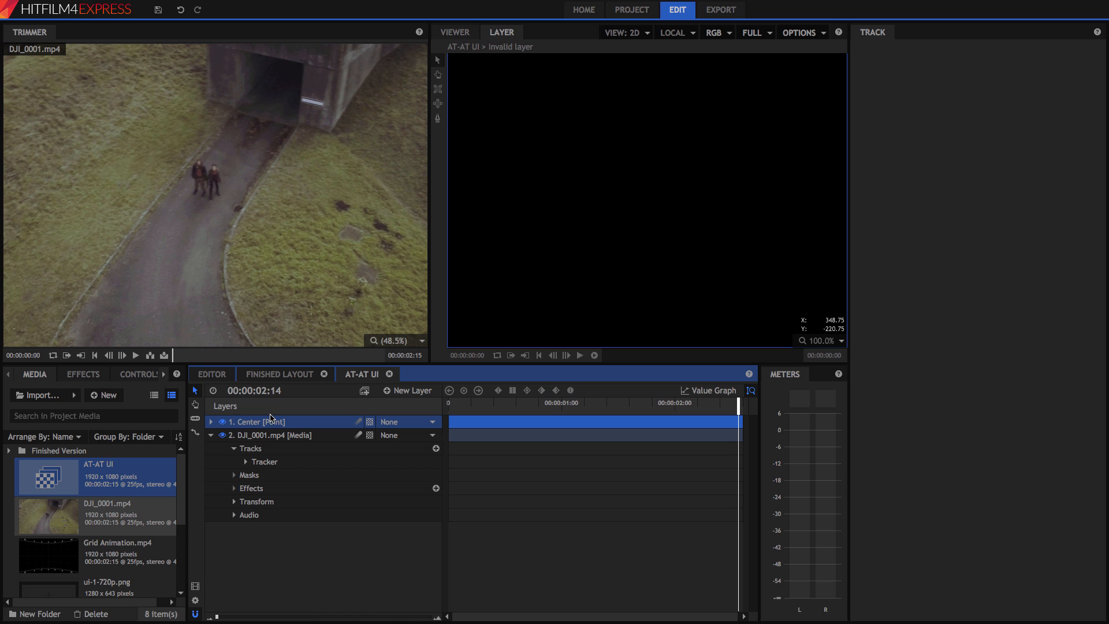
- Apply the tracker's X and Y position data to the transform of the Center layer
left_click(270, 461)
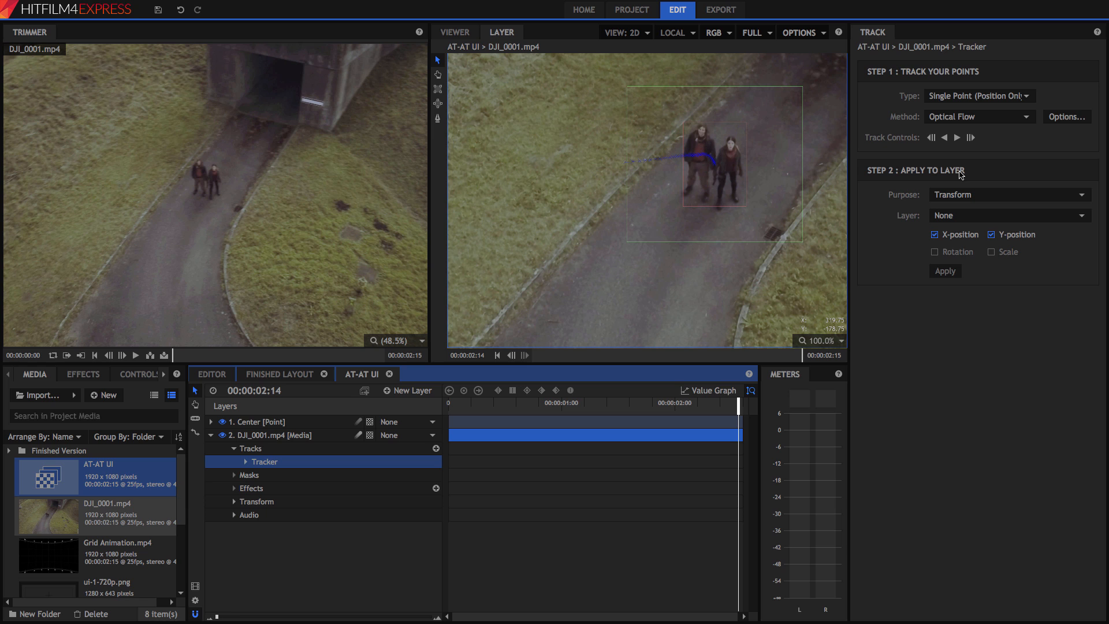
left_click(1022, 217)
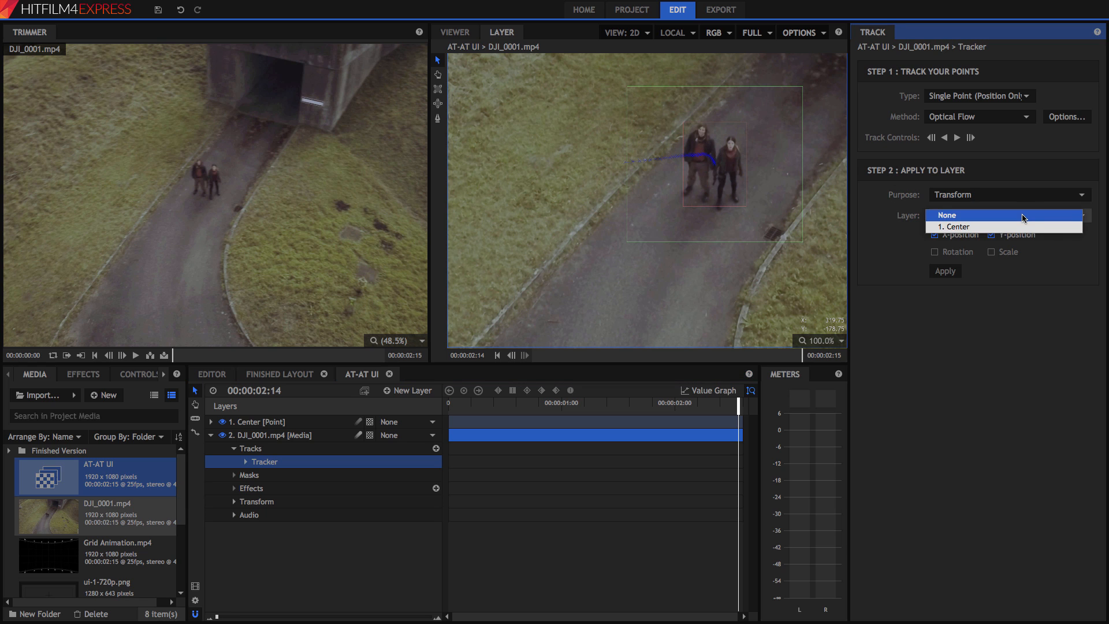
left_click(1012, 228)
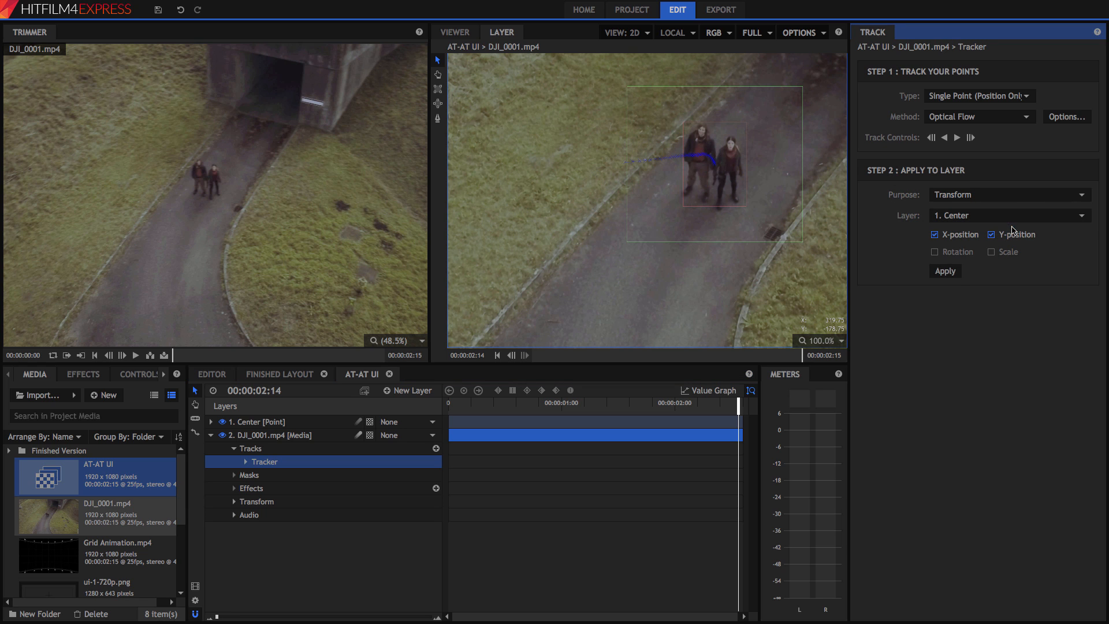
left_click(946, 271)
- Play the composite from the start with the Center point selected to check how it follows the two people
left_click(459, 32)
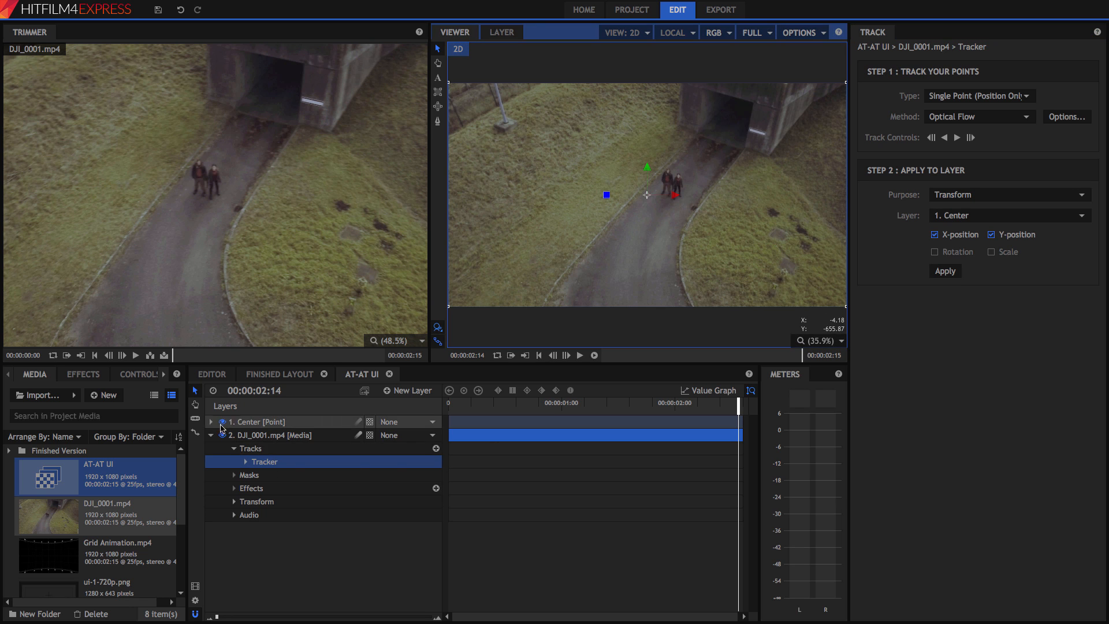
left_click(245, 422)
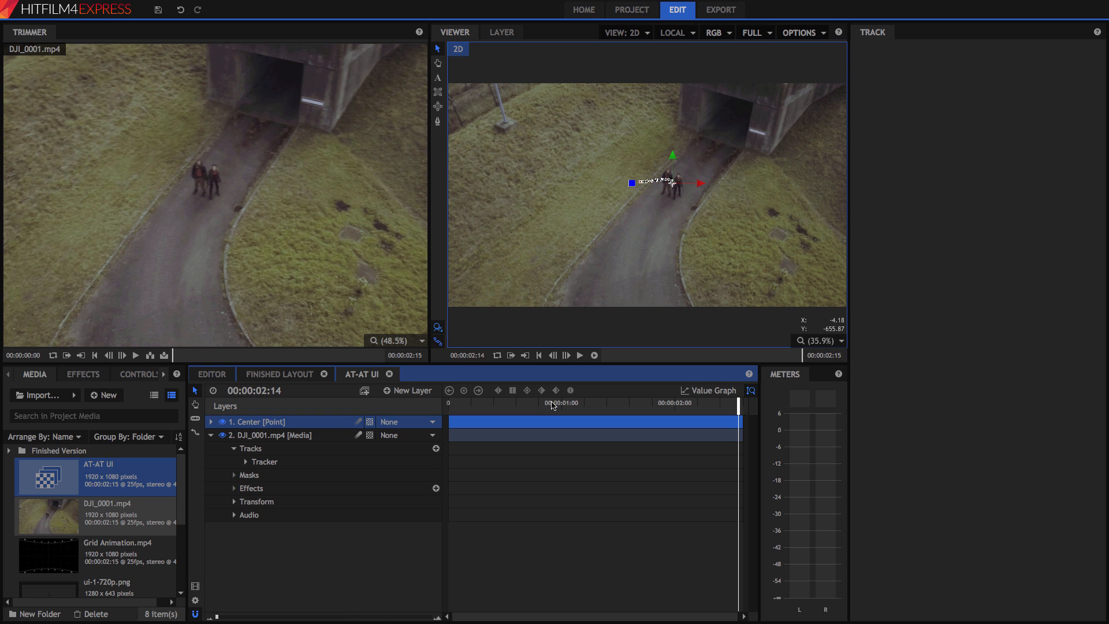
left_click(555, 405)
left_click_drag(498, 406, 448, 406)
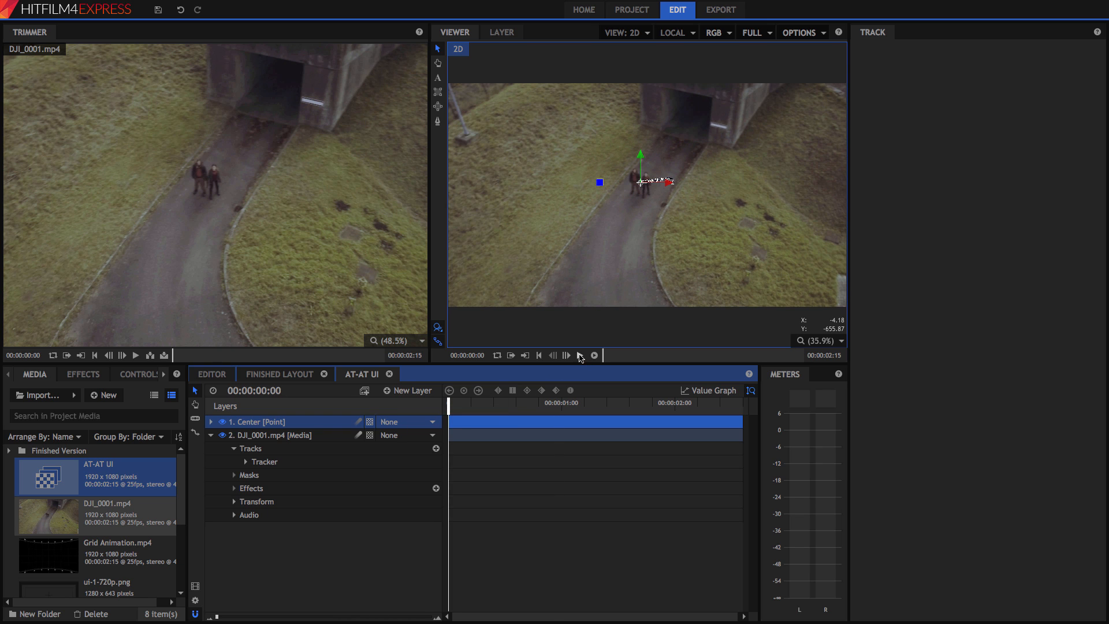
left_click(581, 355)
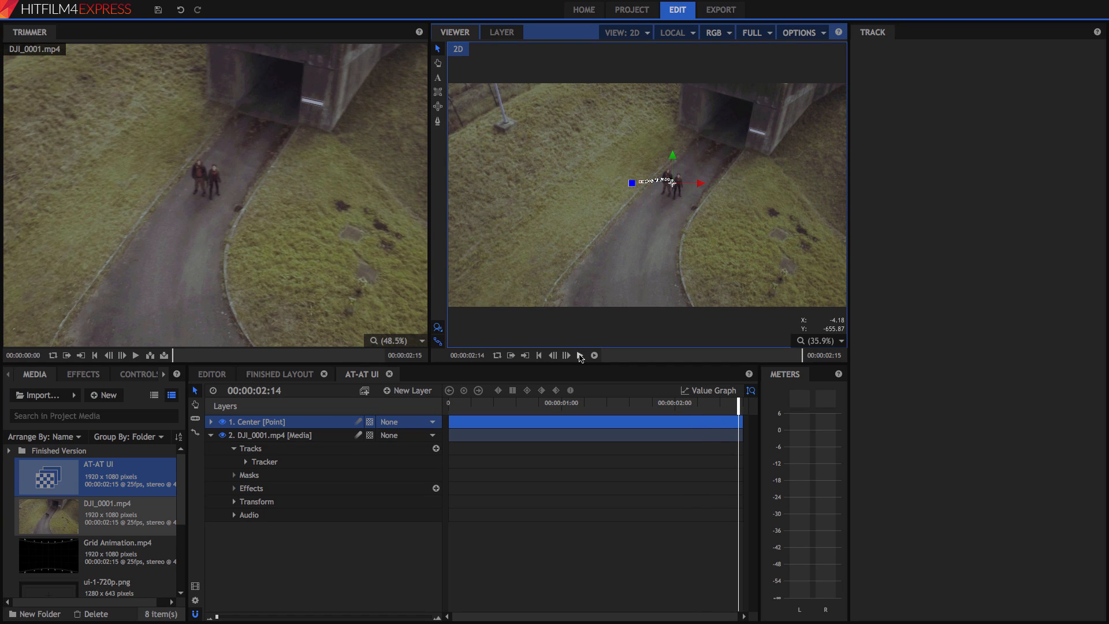
- Examine the transform properties of the Center layer for the applied position keyframes, then collapse the layer
left_click(212, 422)
left_click(234, 435)
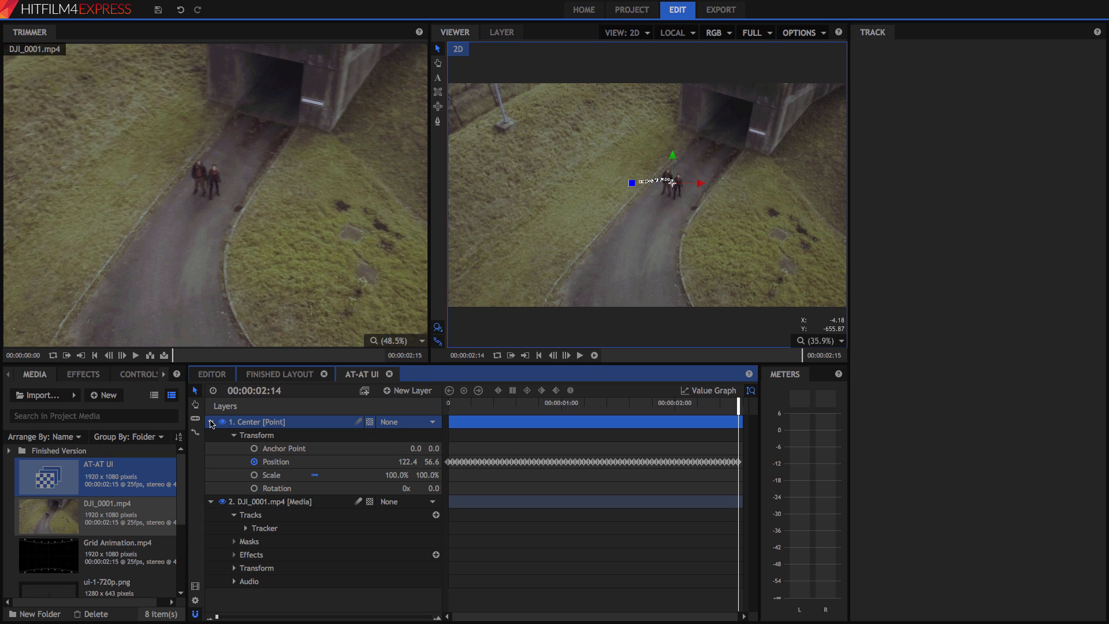
left_click(211, 423)
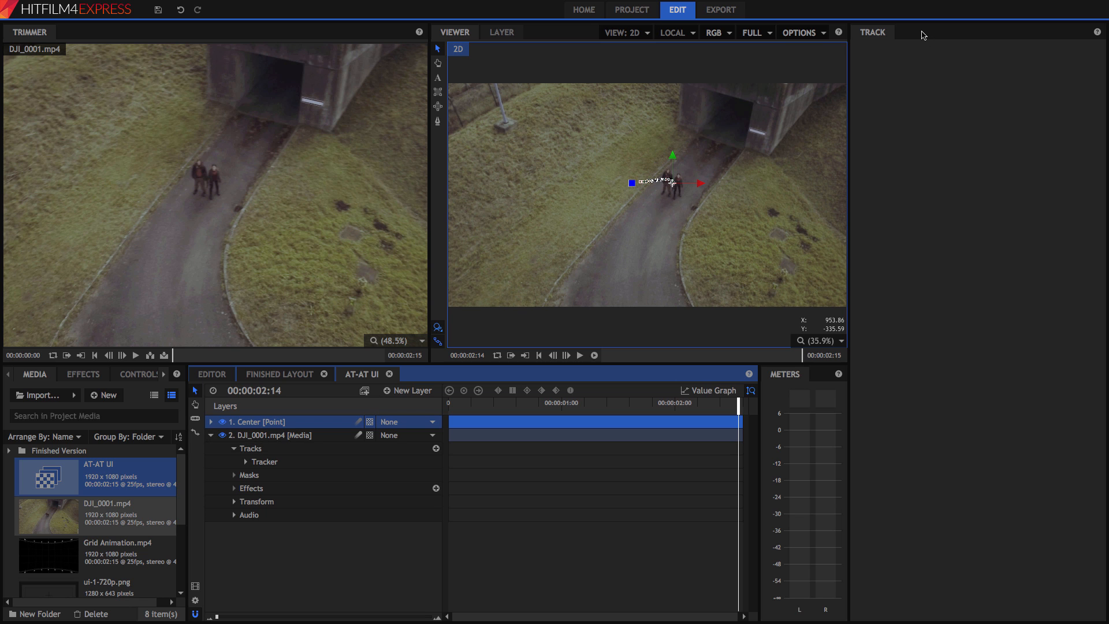
right_click(922, 34)
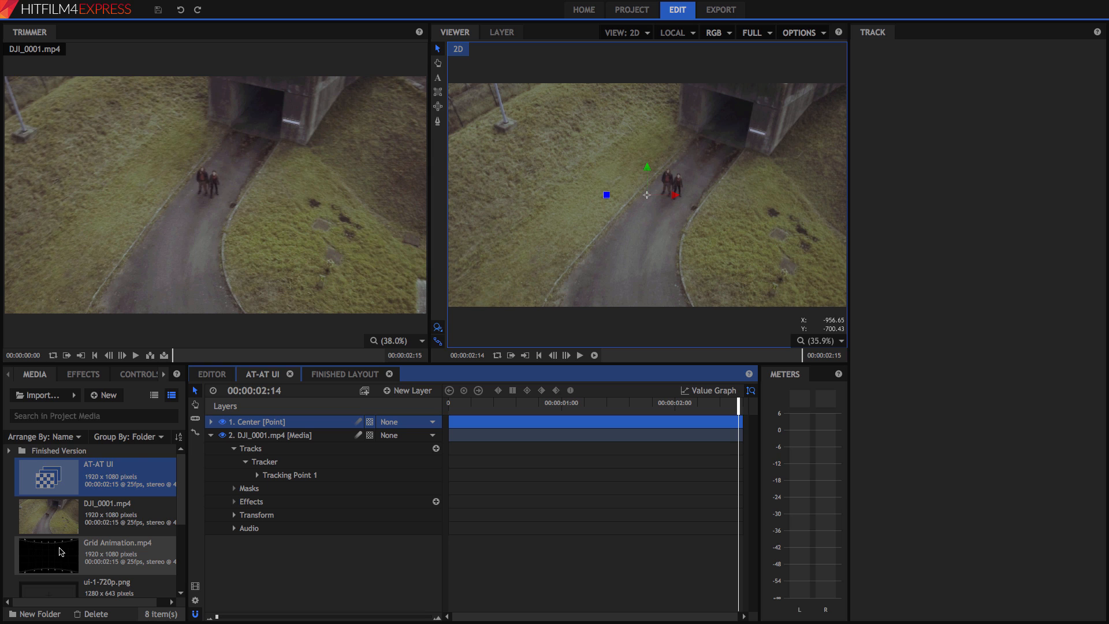
- Add Grid Animation.mp4, ui-1-720p.png, ui-2-720p.png, ui-middle.png and ui-target.png to the composite above the Center layer
left_click(62, 551)
scroll(75, 568, "down", 3)
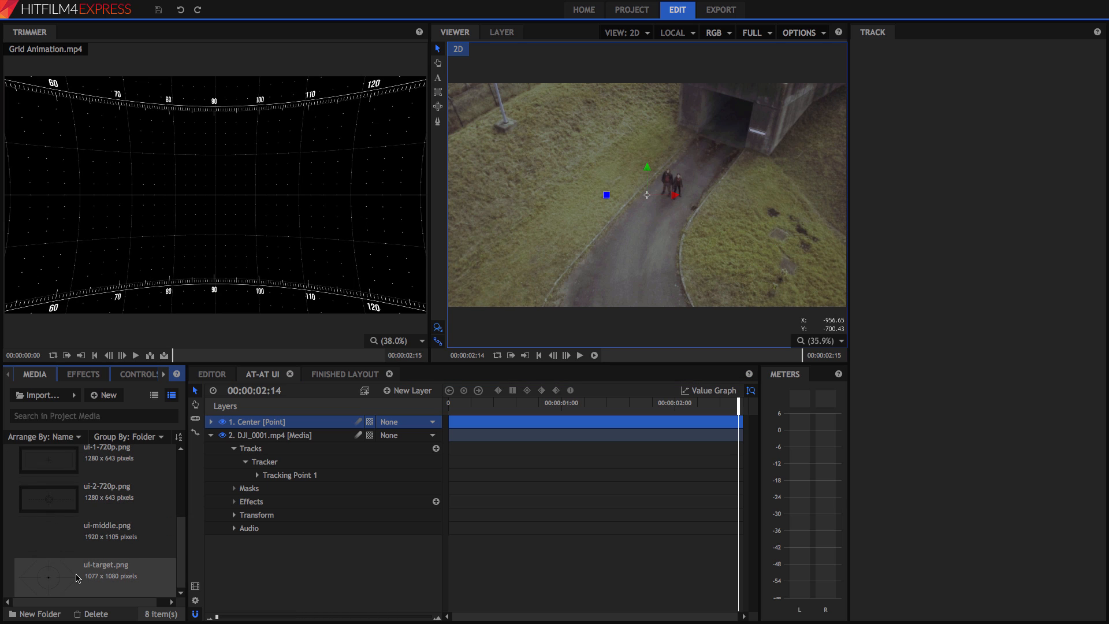
left_click(78, 577, "shift")
left_click_drag(78, 577, 246, 423)
- Set the blend mode of the Grid Animation.mp4 layer to Add
left_click(281, 478)
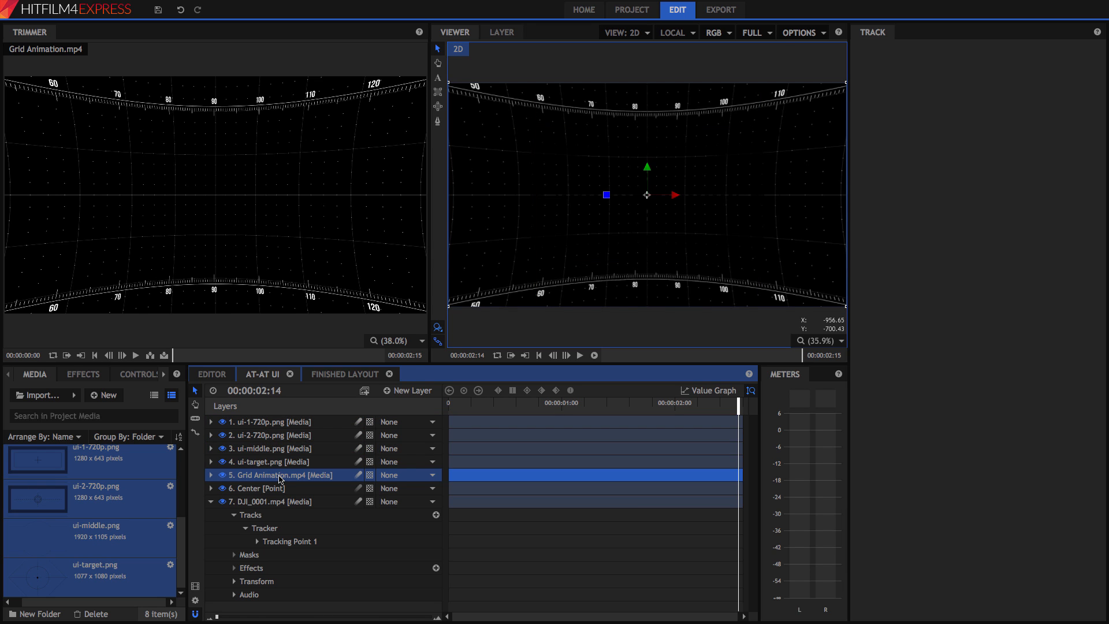
right_click(280, 478)
mouse_move(326, 244)
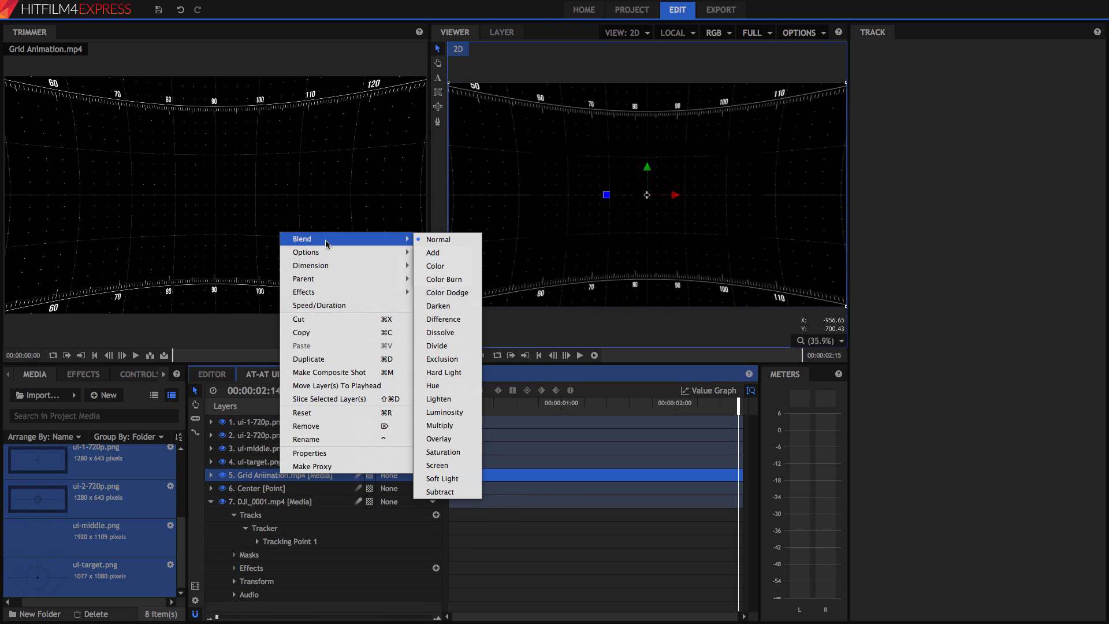
left_click(456, 254)
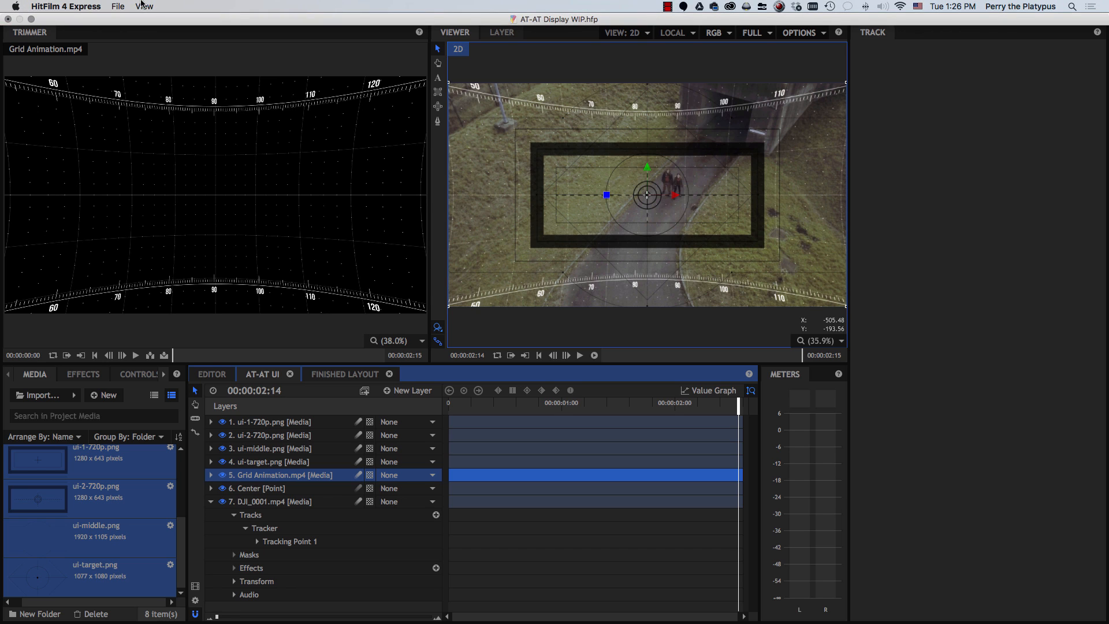
- Hide the Track panel from the workspace
left_click(143, 6)
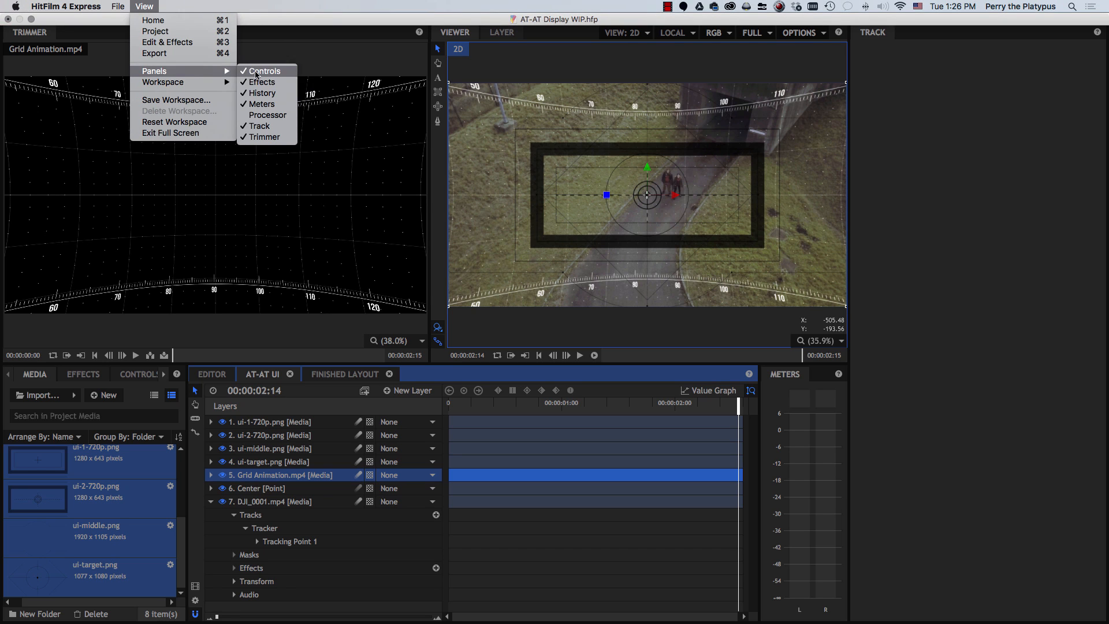
left_click(261, 126)
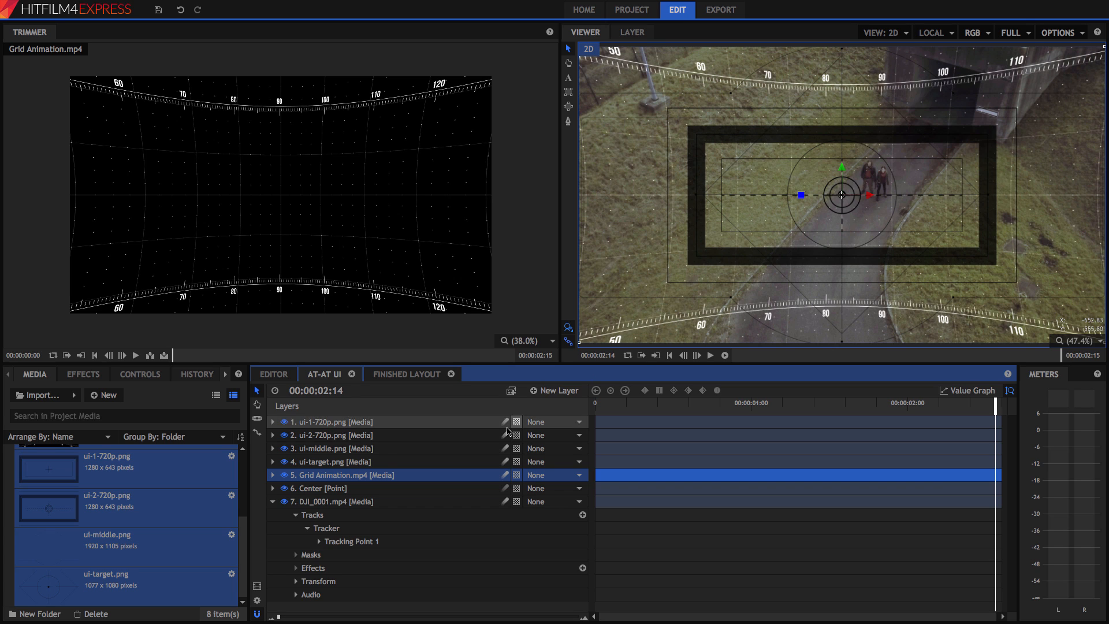
- Set the scale of the ui-middle.png layer to 50%, then collapse the layer
left_click(316, 449)
left_click(272, 449)
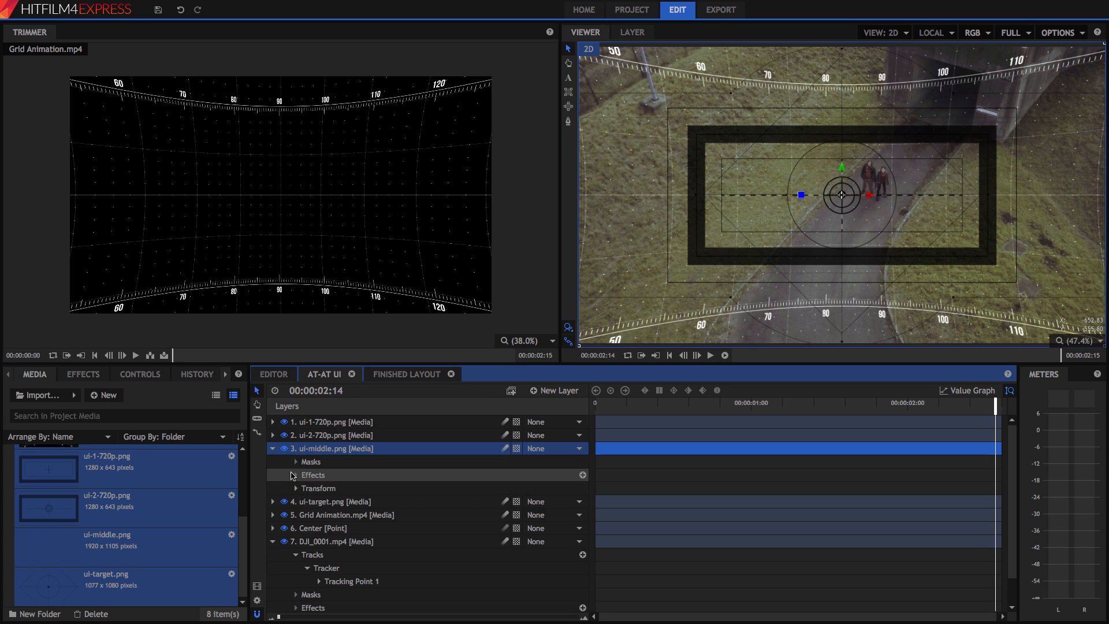
left_click(296, 488)
left_click(532, 541)
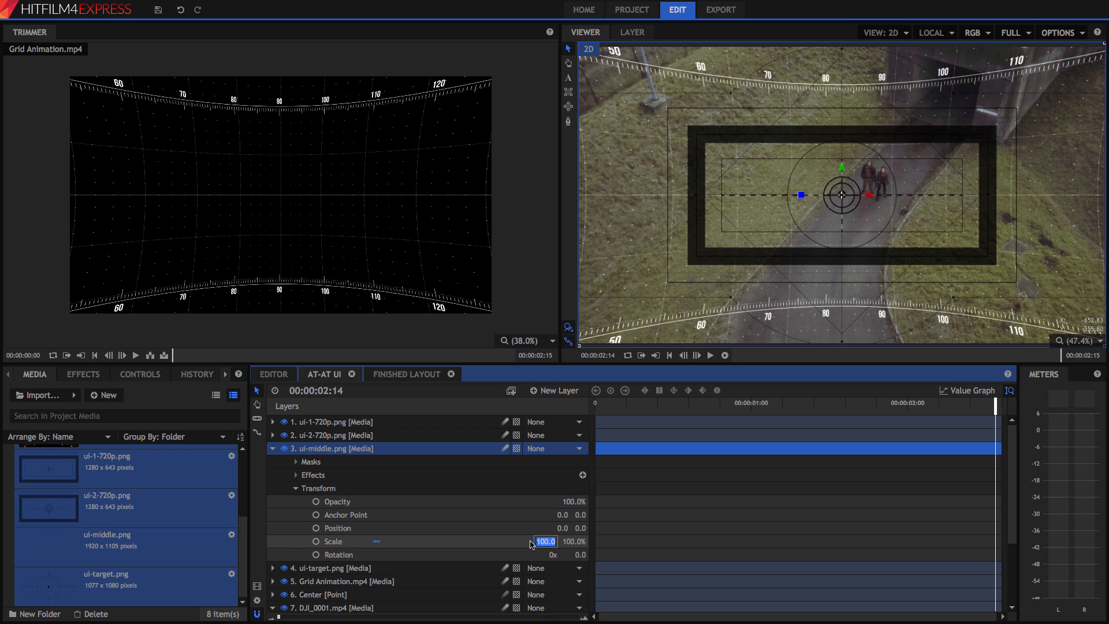
type("50")
key("Return")
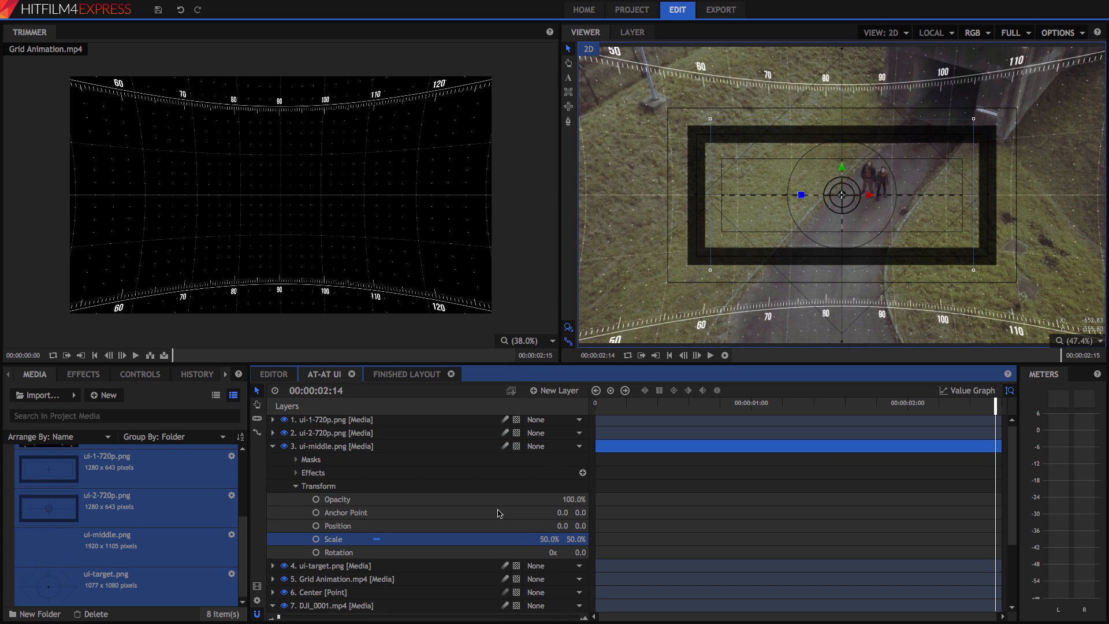
left_click(273, 446)
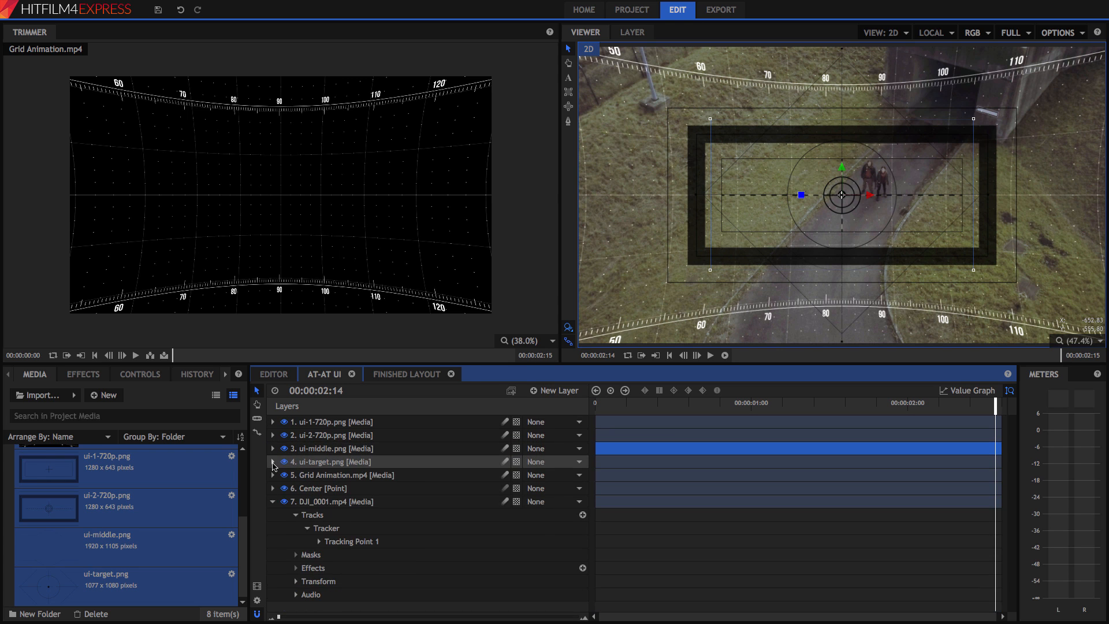
- Set the scale of the ui-target.png layer to 45%, then collapse the layer
left_click(273, 462)
left_click(296, 502)
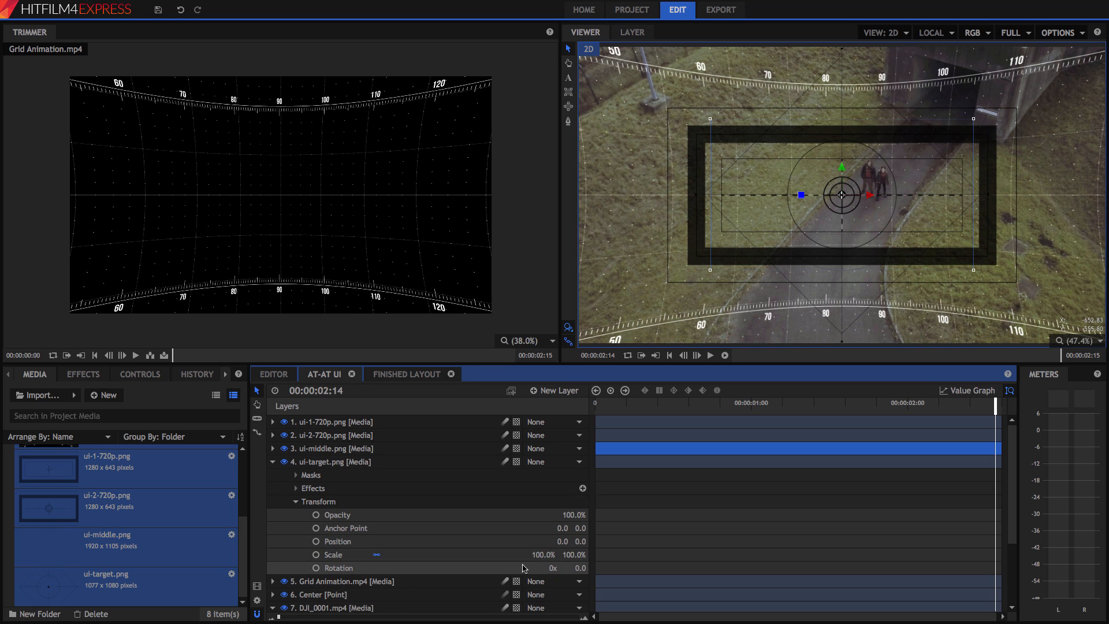
left_click(543, 555)
type("45")
key("Return")
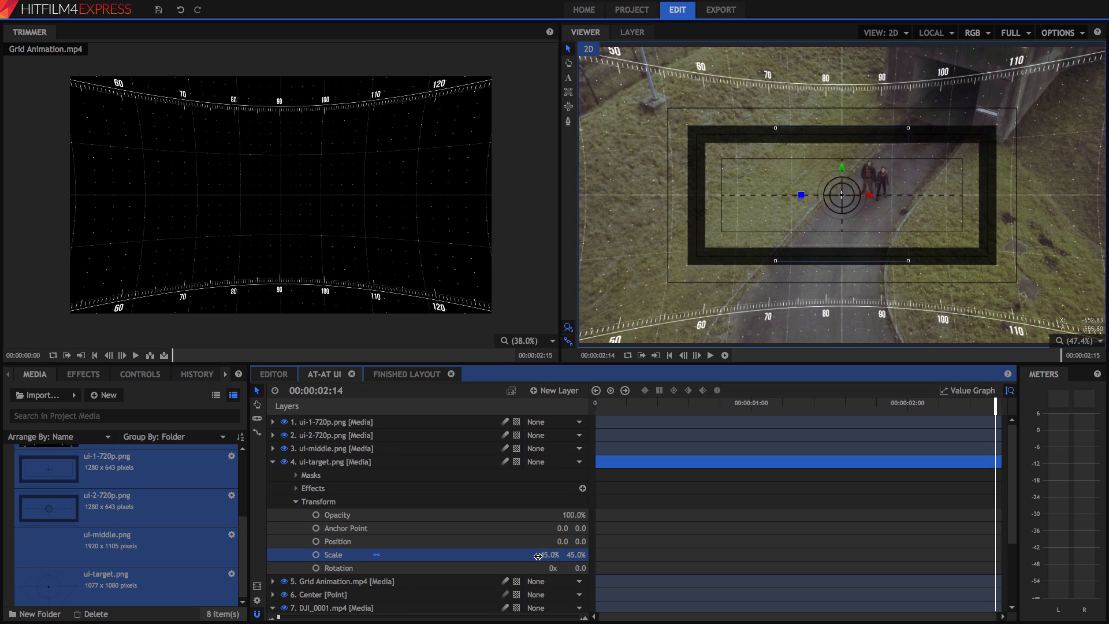
left_click(273, 462)
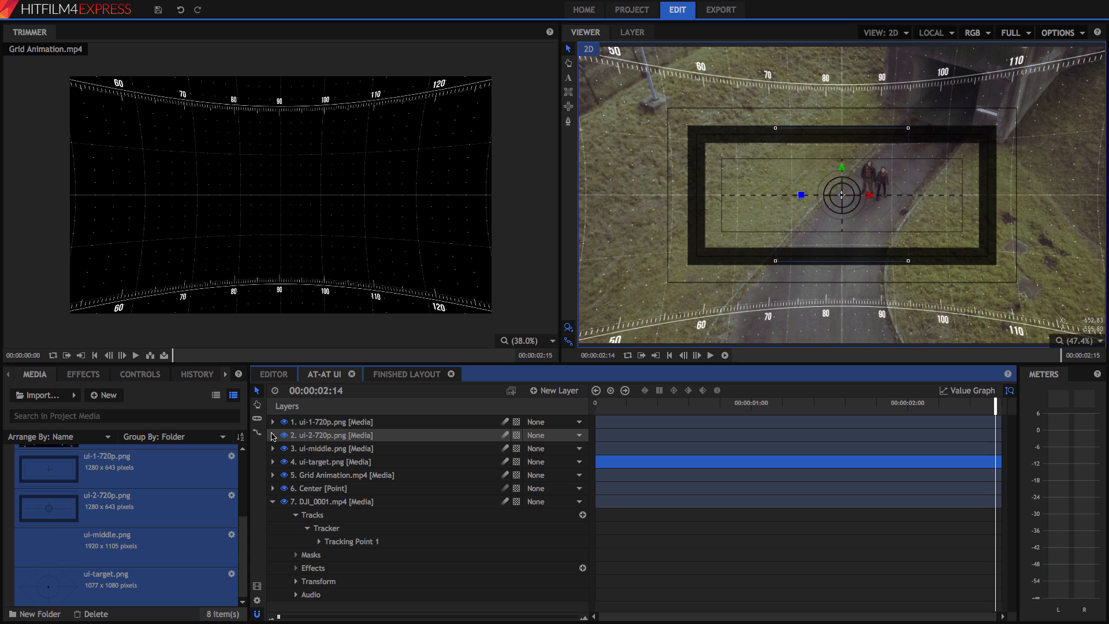
- Scale the ui-1-720p.png layer to 25%
left_click(273, 422)
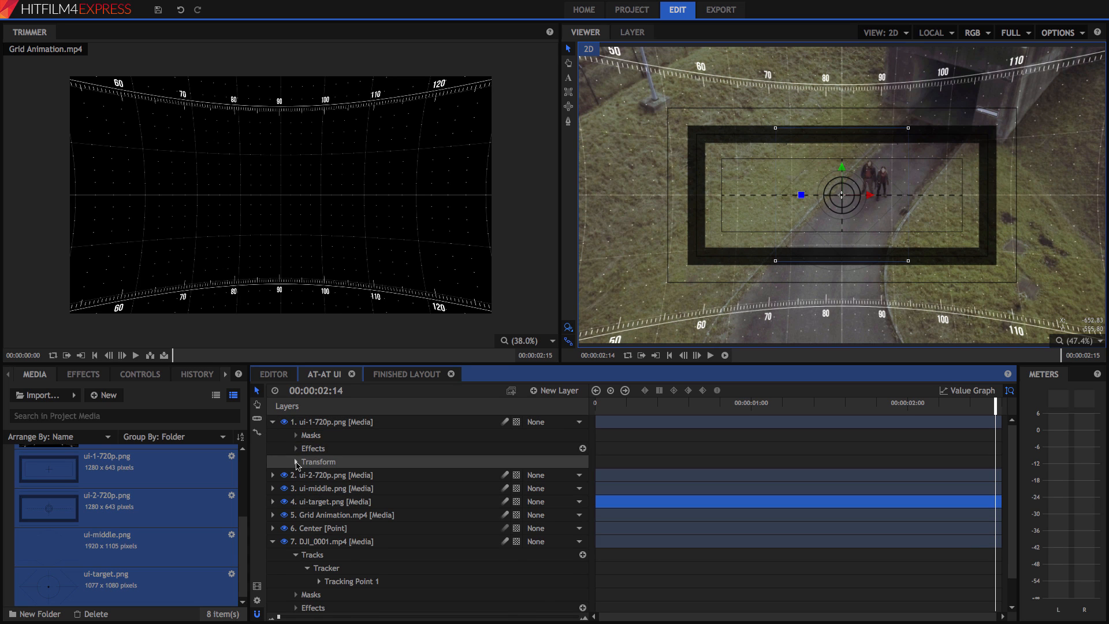
left_click(296, 461)
left_click(542, 515)
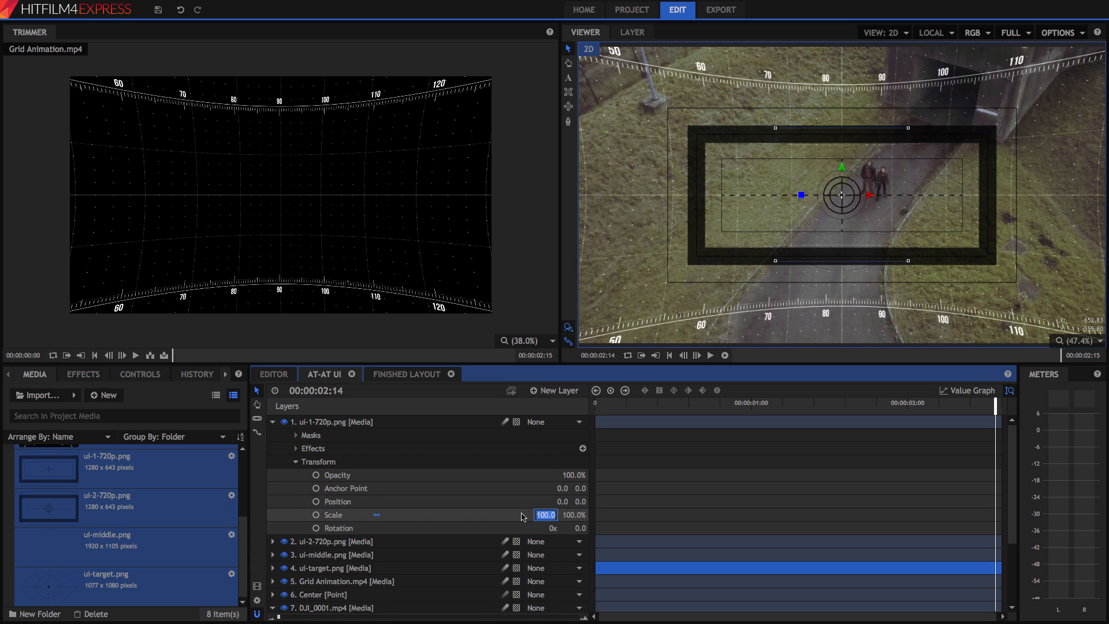
type("25")
key("Return")
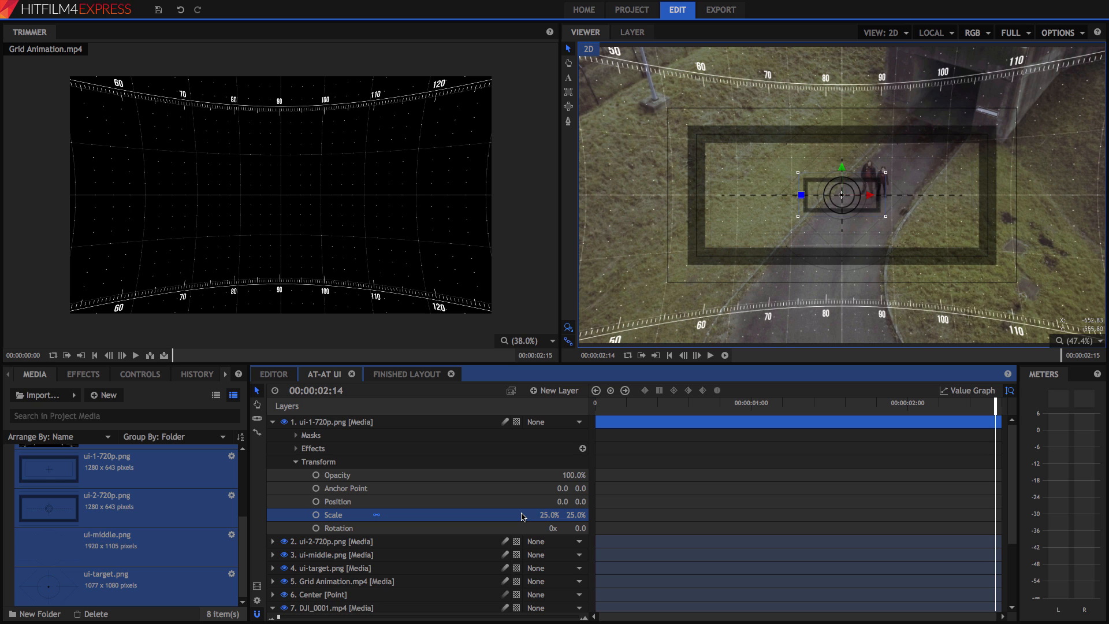
- Set the position of the ui-1-720p.png layer to -600, -300 and collapse the layer
left_click(558, 501)
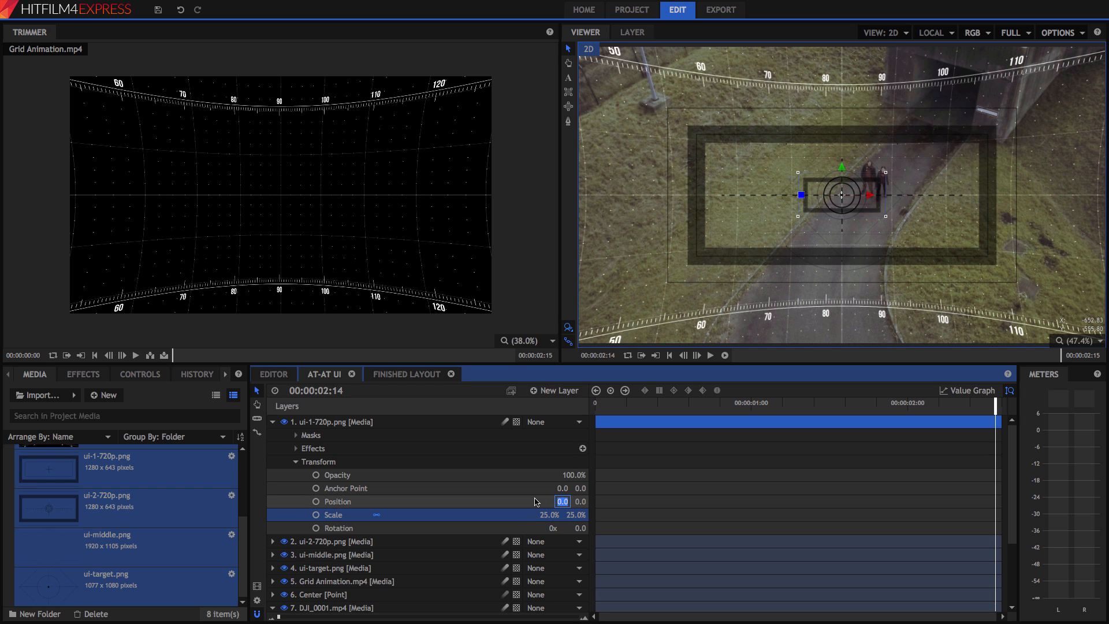
type("-600")
key("Tab")
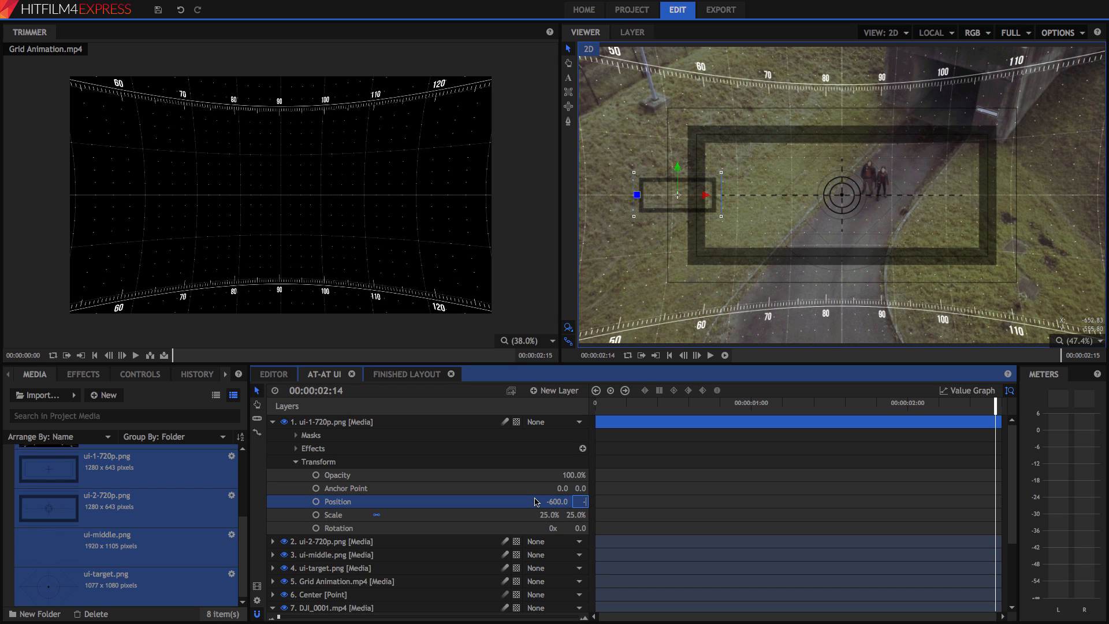
type("-300")
key("Return")
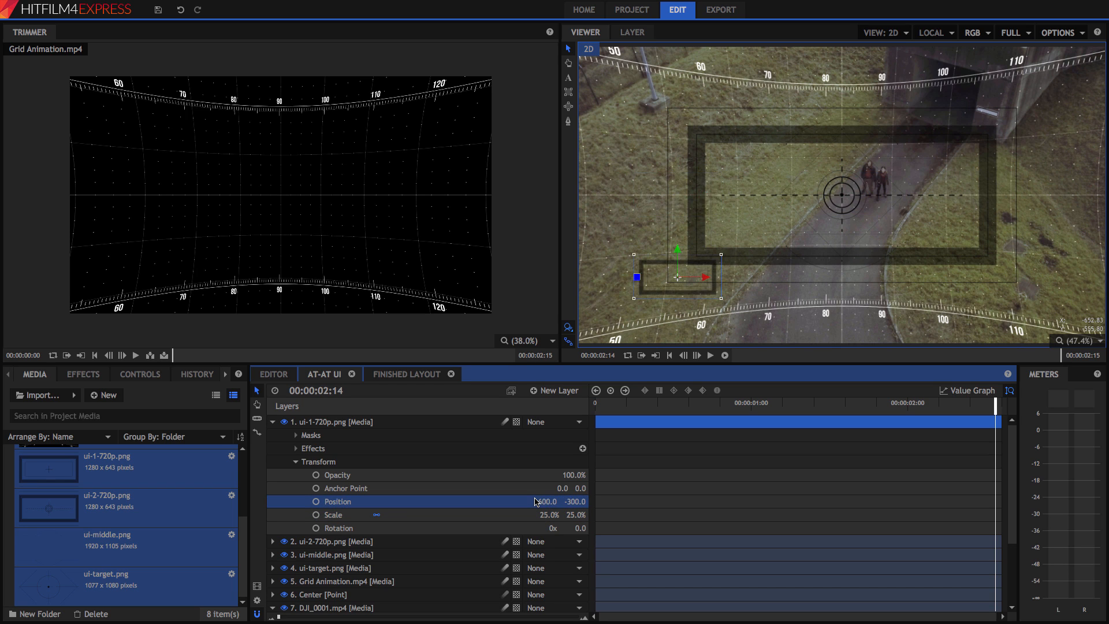
left_click(272, 421)
- Scale the ui-2-720p.png layer to 25%
left_click(272, 435)
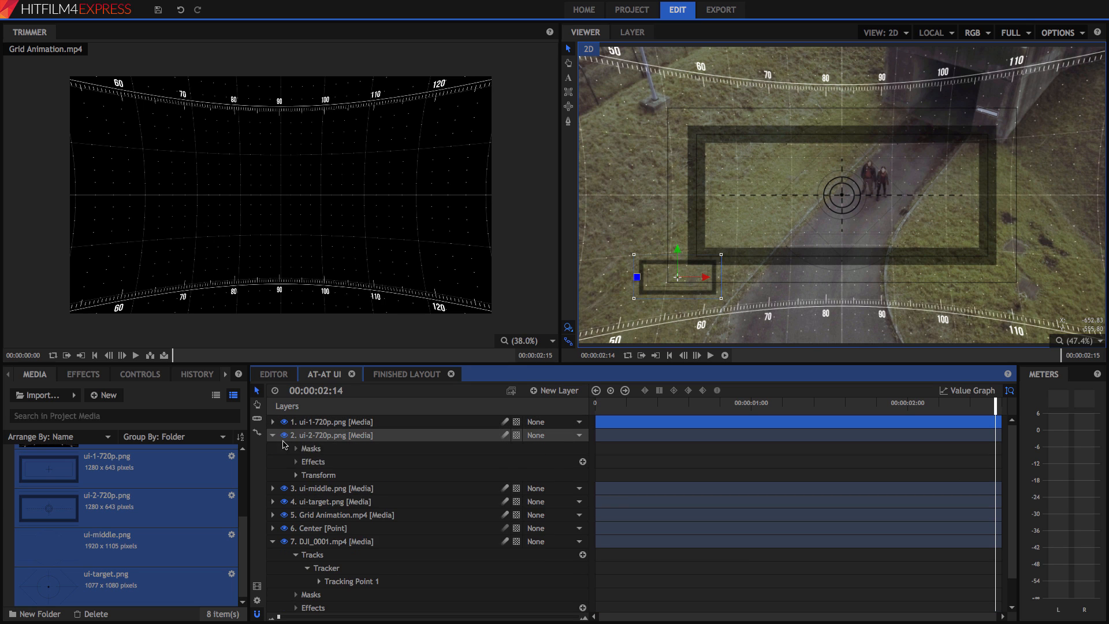
left_click(296, 475)
left_click(544, 528)
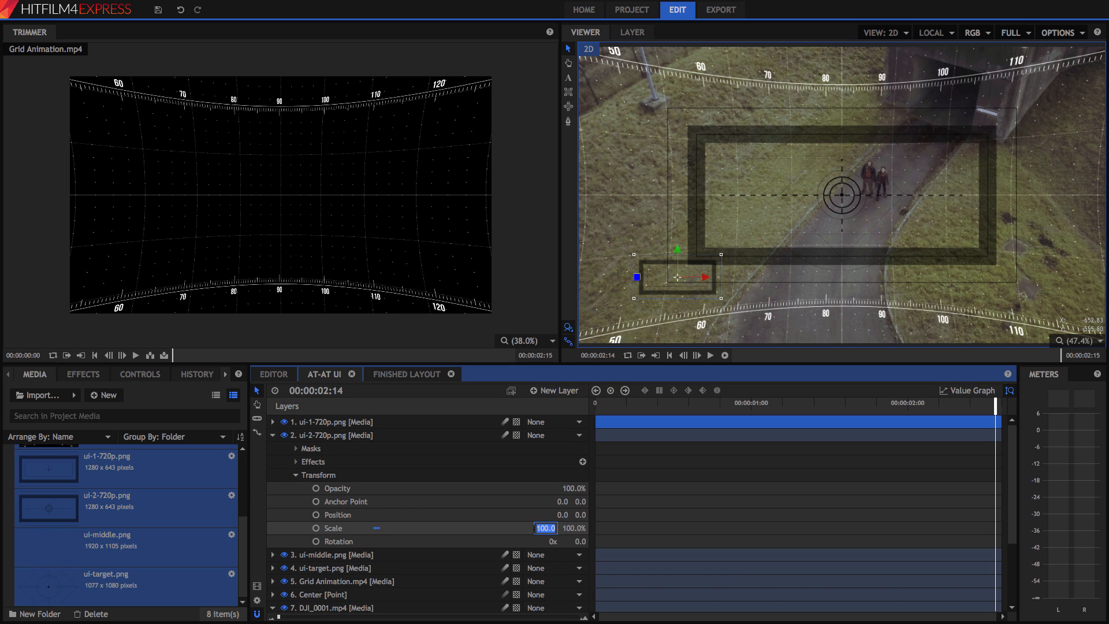
type("25")
key("Return")
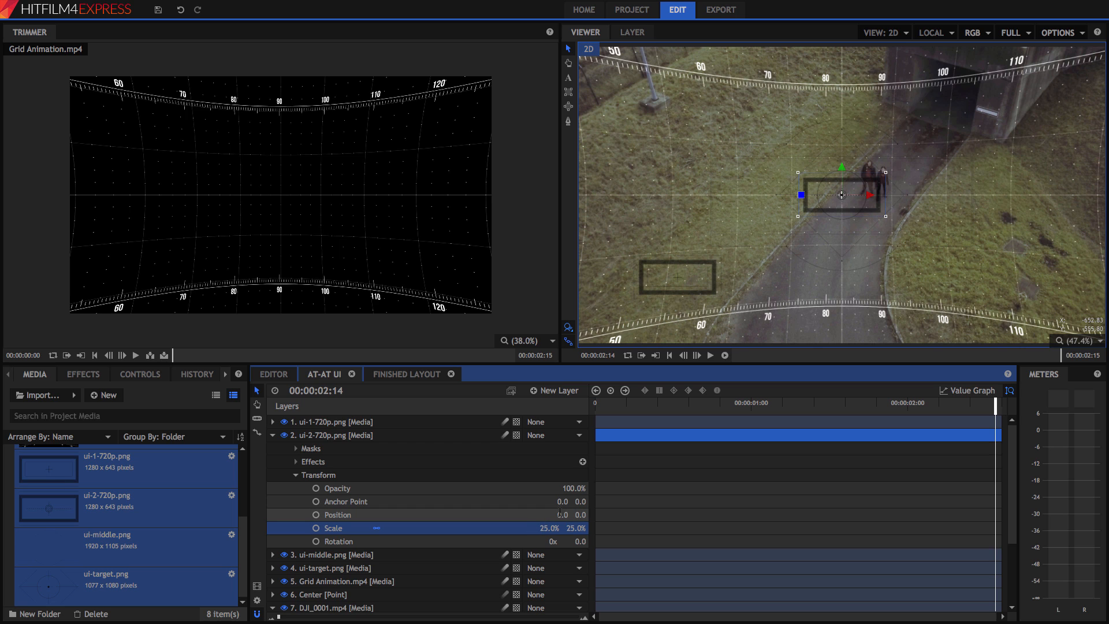
- Set the position of the ui-2-720p.png layer to 600, -300 and collapse the layer
left_click(559, 512)
type("600")
key("Tab")
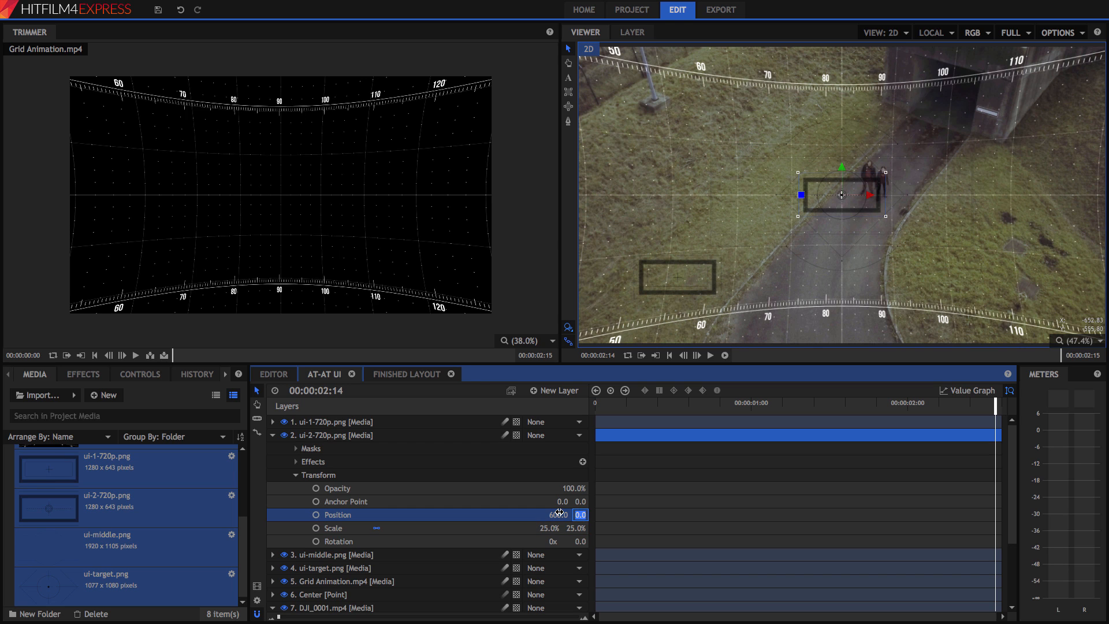
type("-300")
key("Return")
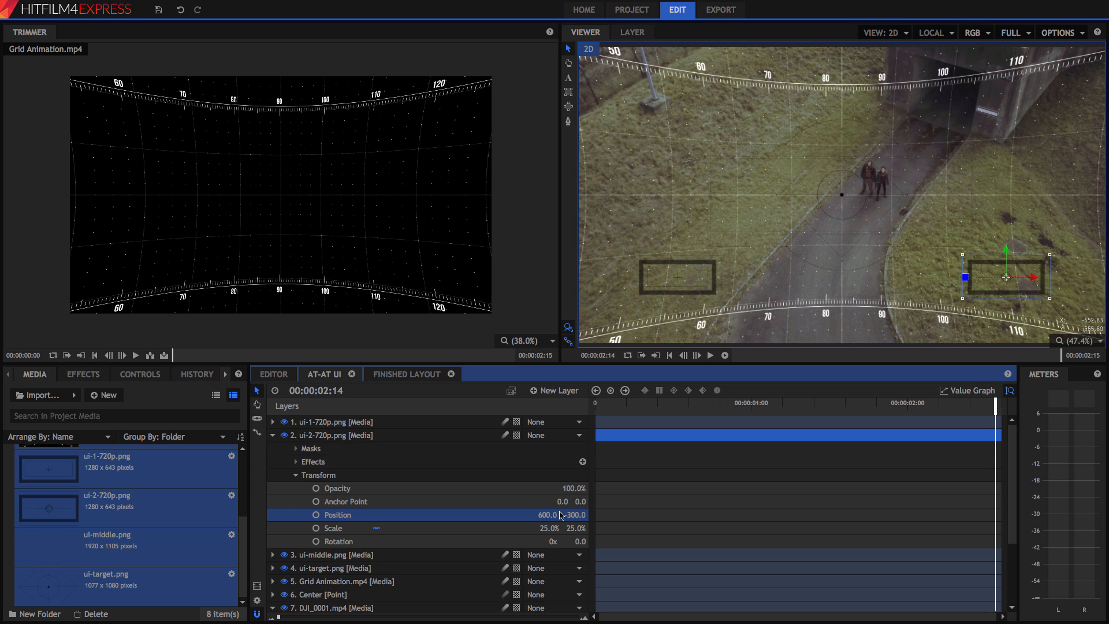
left_click(273, 436)
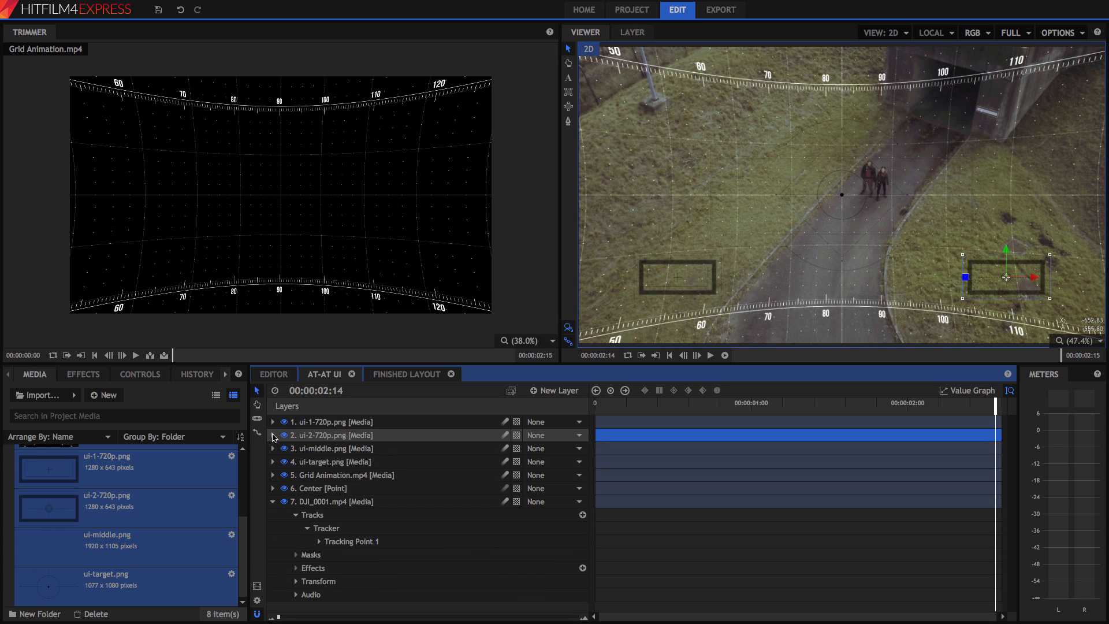
- Check the Center point's position keyframes, then parent the ui-target.png layer to Center
left_click(330, 464)
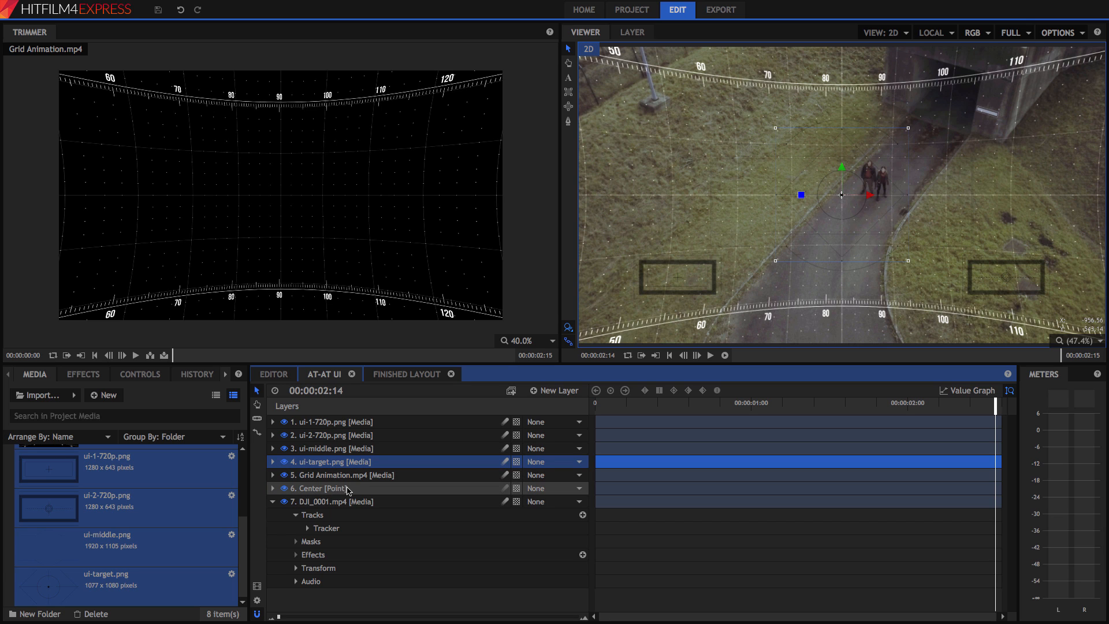
left_click(272, 488)
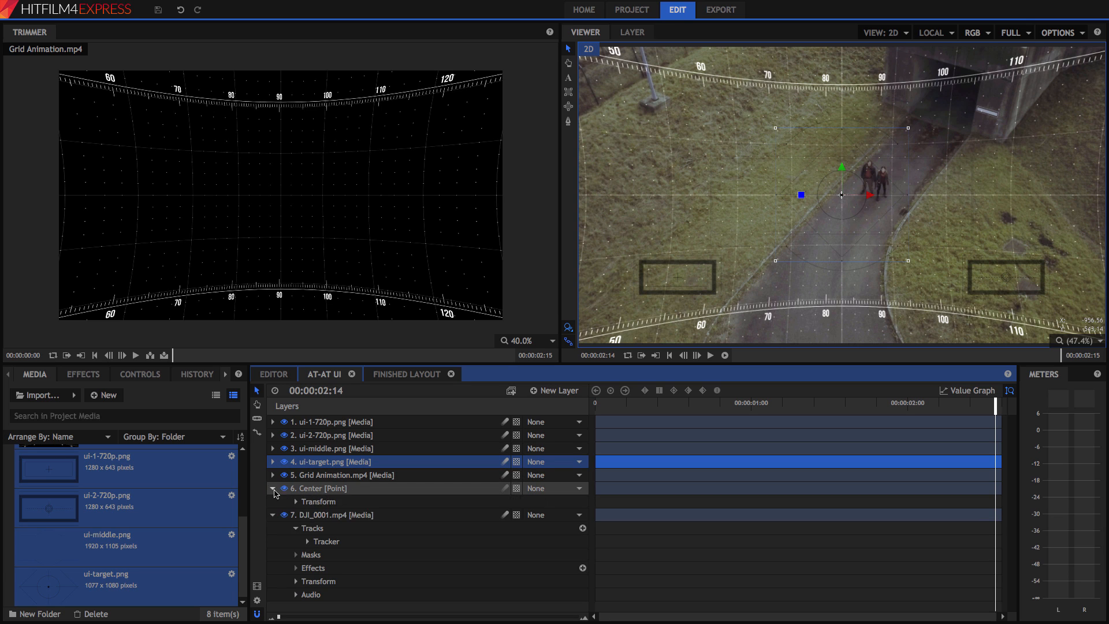
left_click(295, 502)
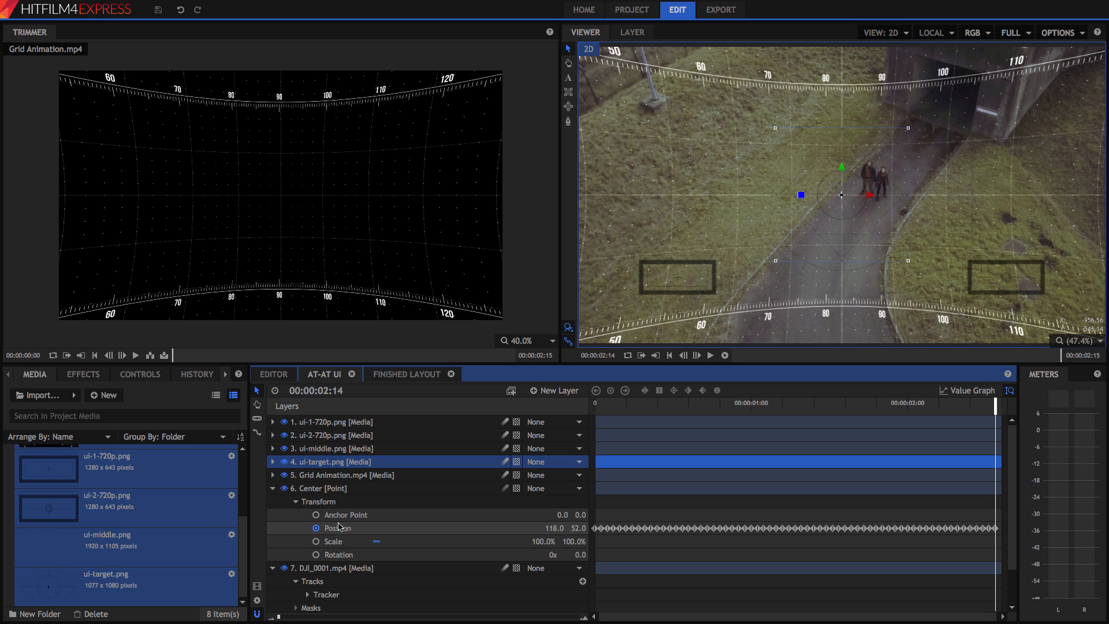
left_click(272, 488)
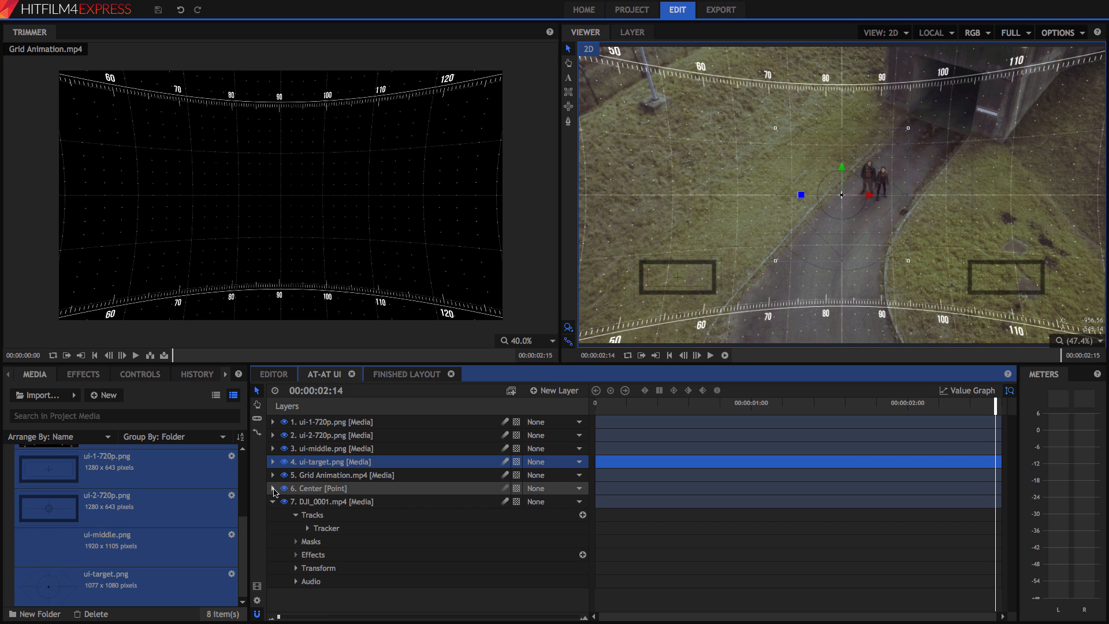
left_click(578, 465)
left_click(578, 462)
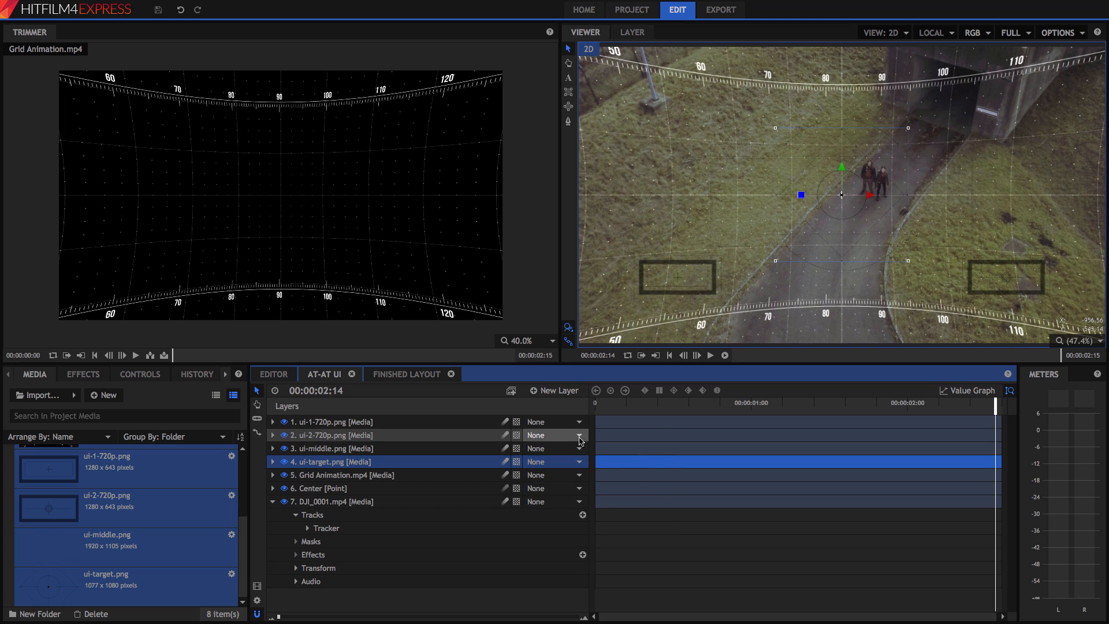
left_click(578, 436)
left_click(580, 438)
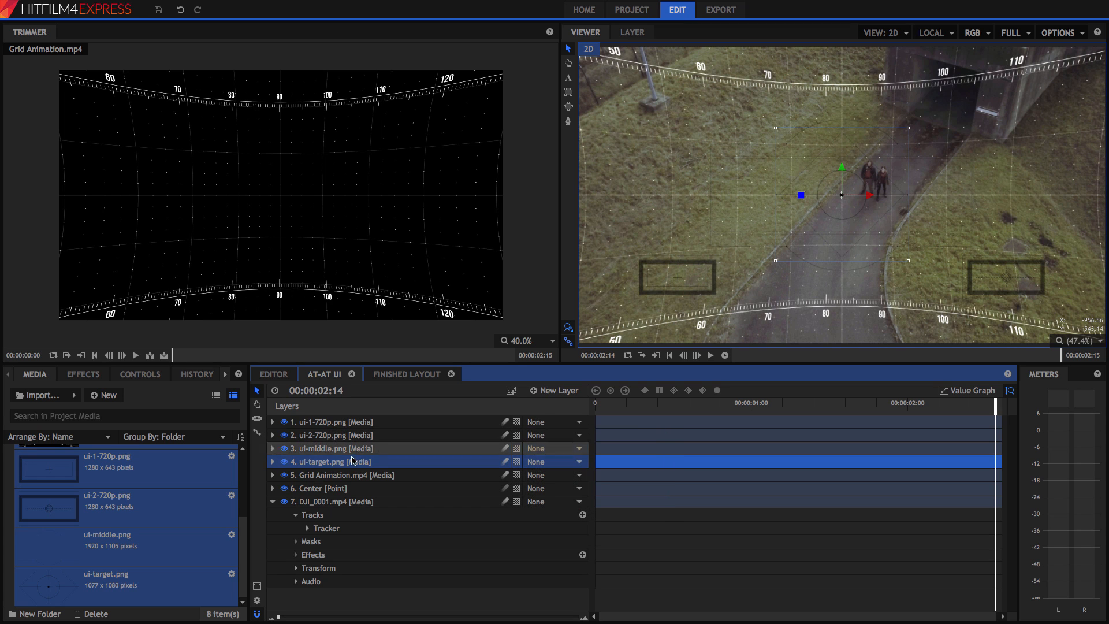
left_click(580, 462)
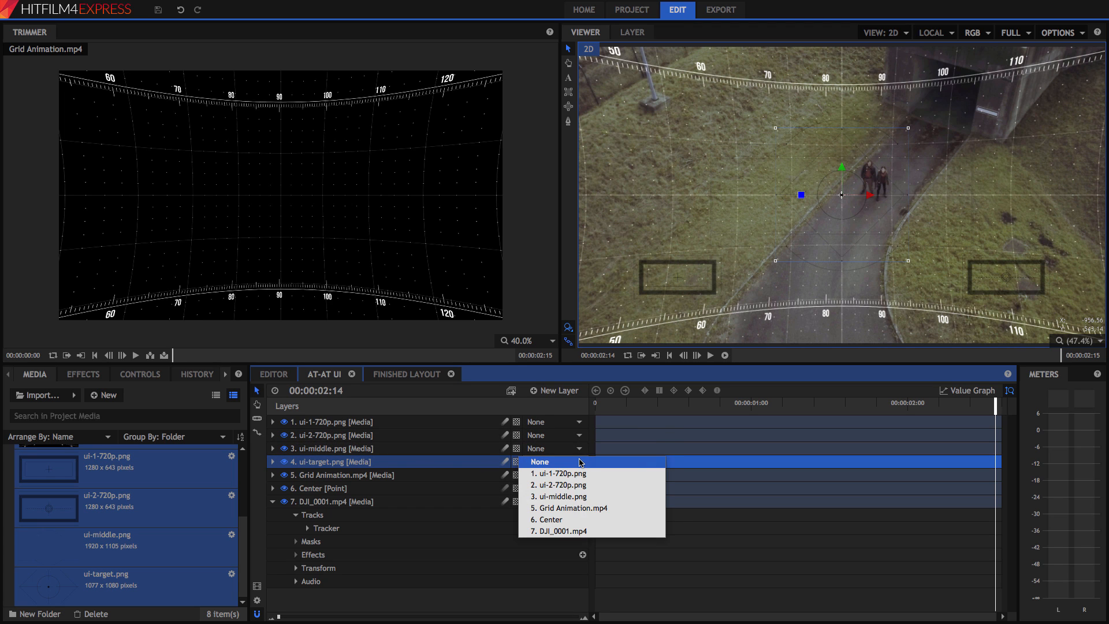
left_click(571, 520)
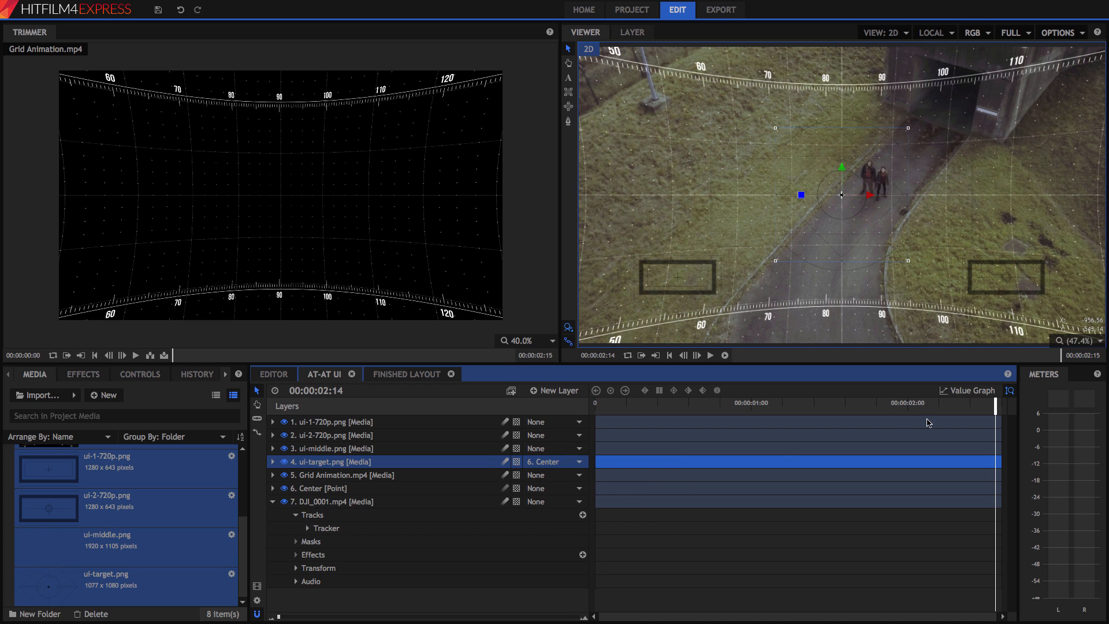
- Return to the first frame and set the ui-target.png layer's position to 0, 0 relative to its parent
left_click_drag(994, 405, 595, 419)
left_click(273, 461)
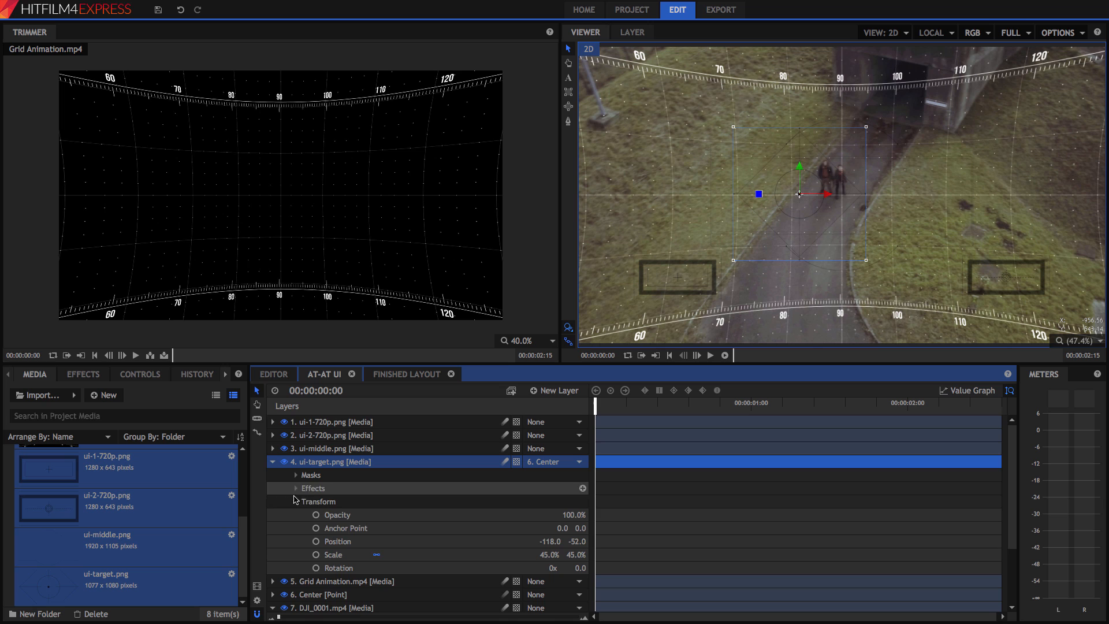
left_click(552, 541)
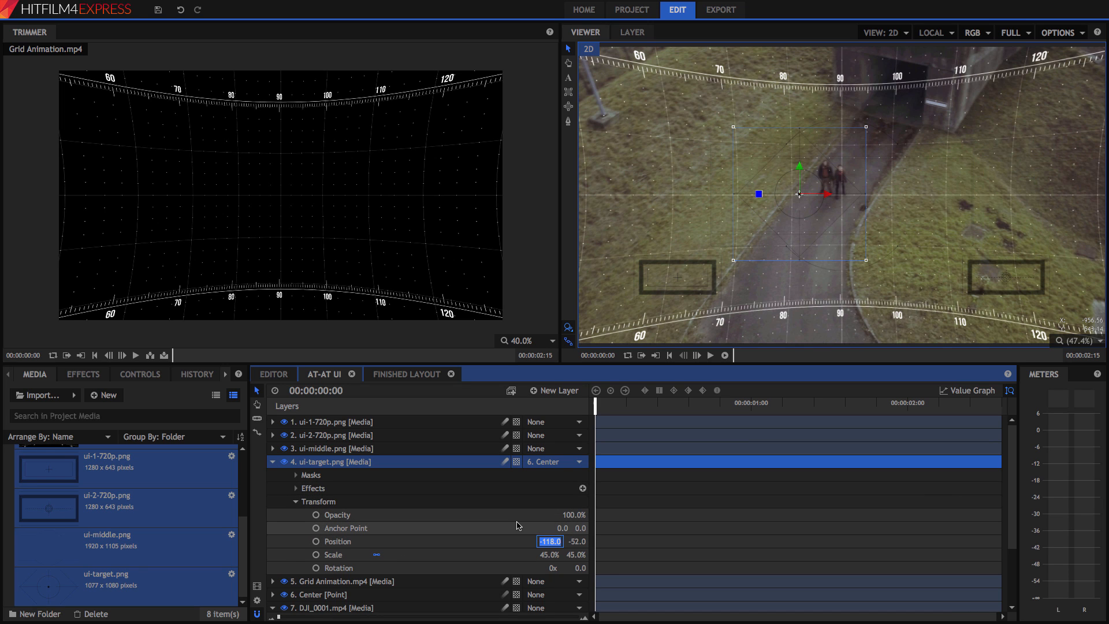
type("0")
key("Tab")
type("0")
key("Tab")
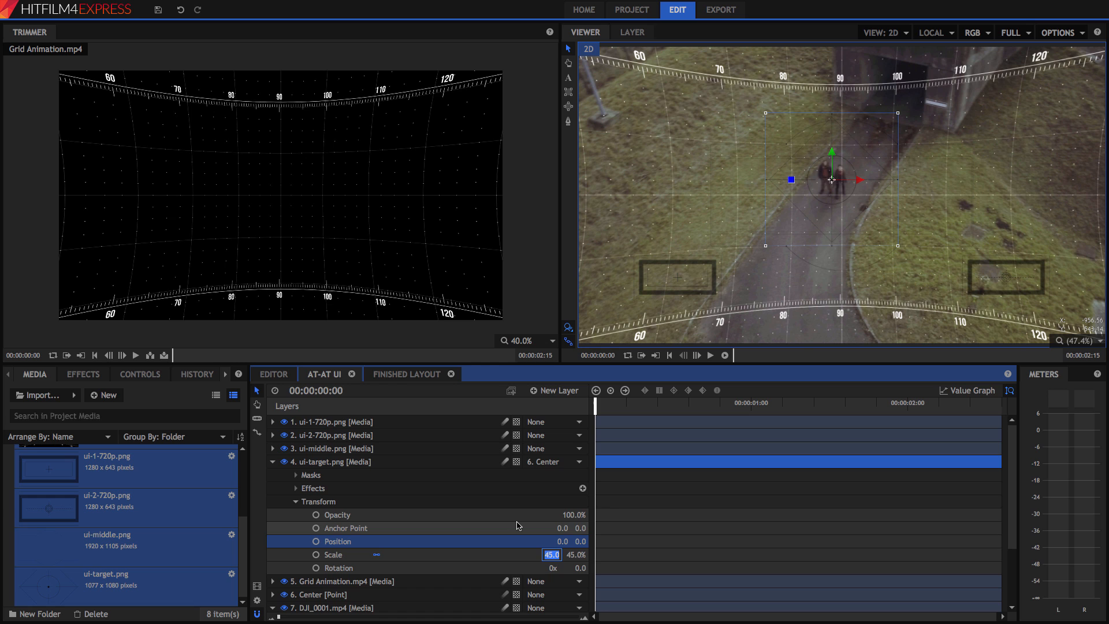
left_click(297, 504)
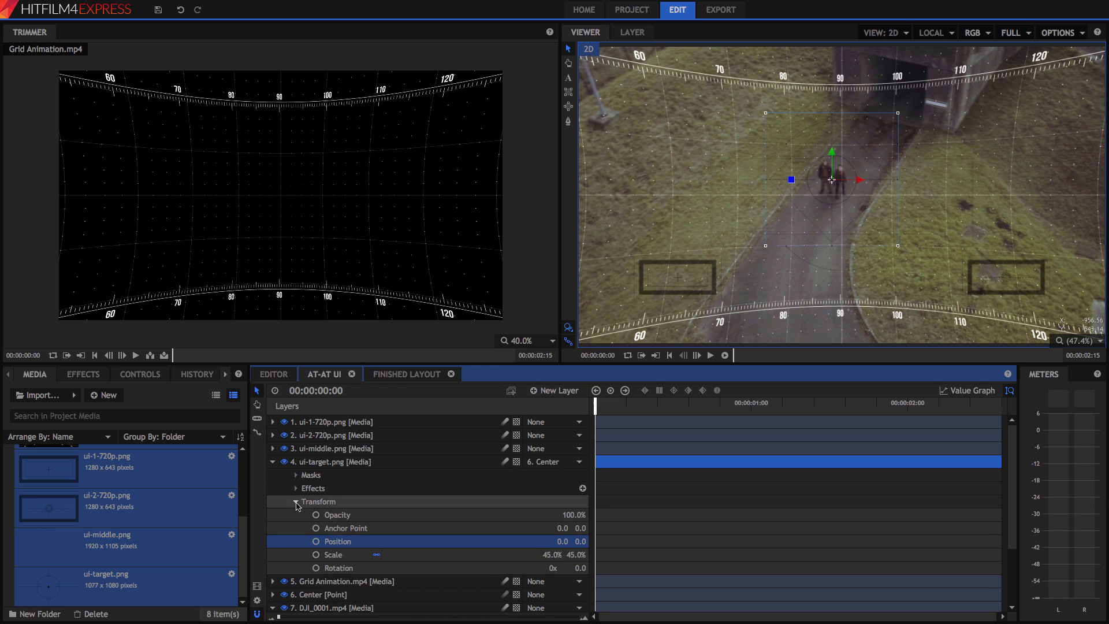
left_click(297, 504)
- Scrub forward to 00:00:02:03 to check the target's tracking, then collapse the ui-target.png and DJI_0001.mp4 layers
left_click_drag(595, 402, 927, 431)
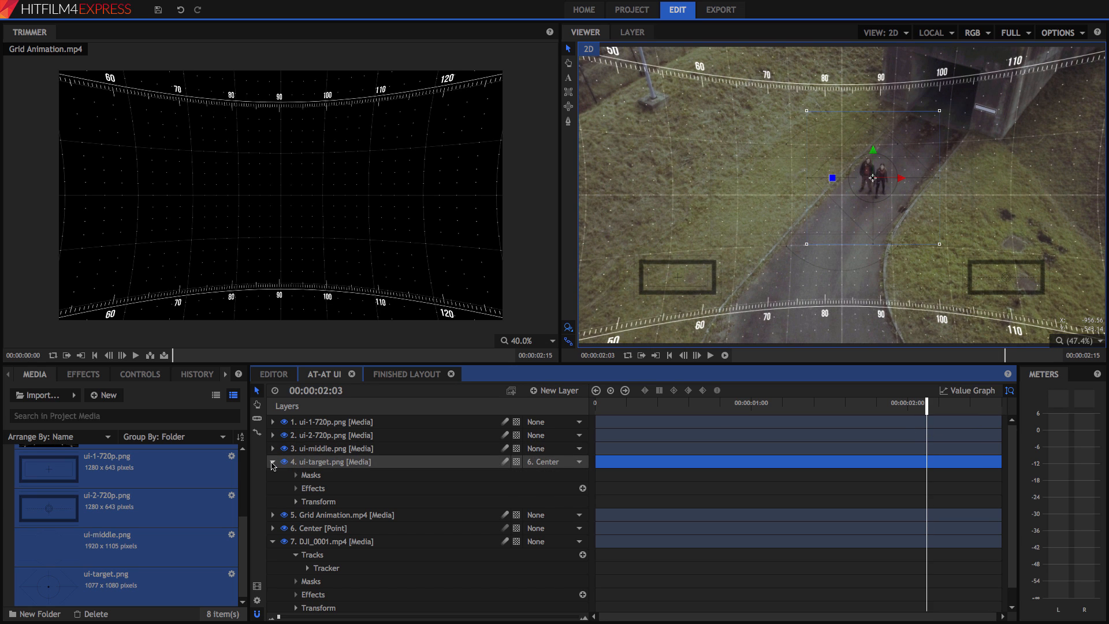
left_click(273, 461)
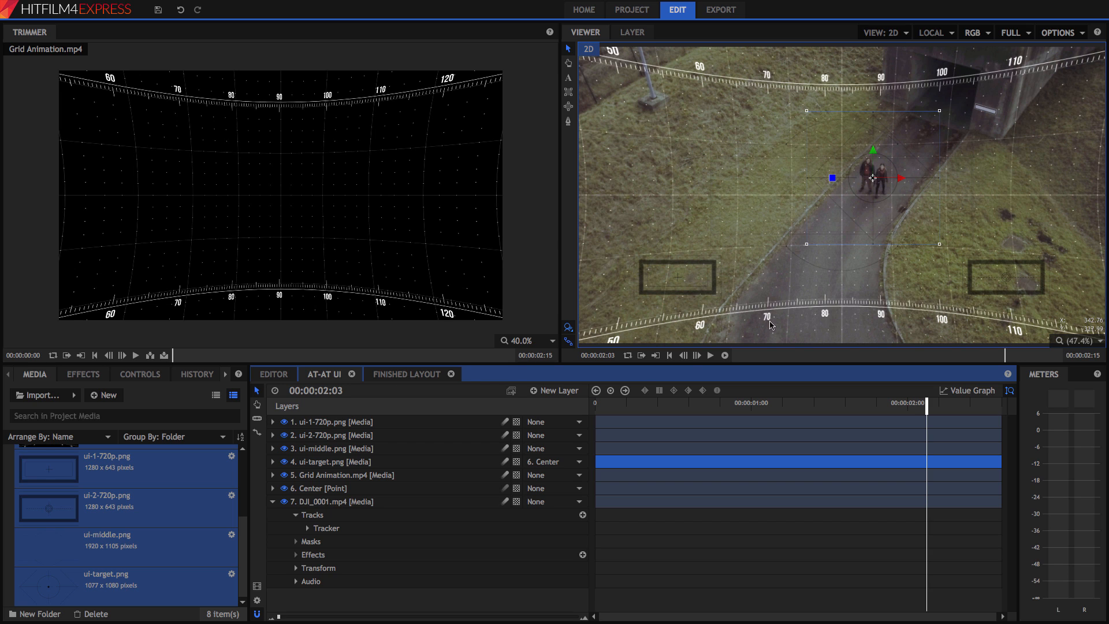
left_click(273, 501)
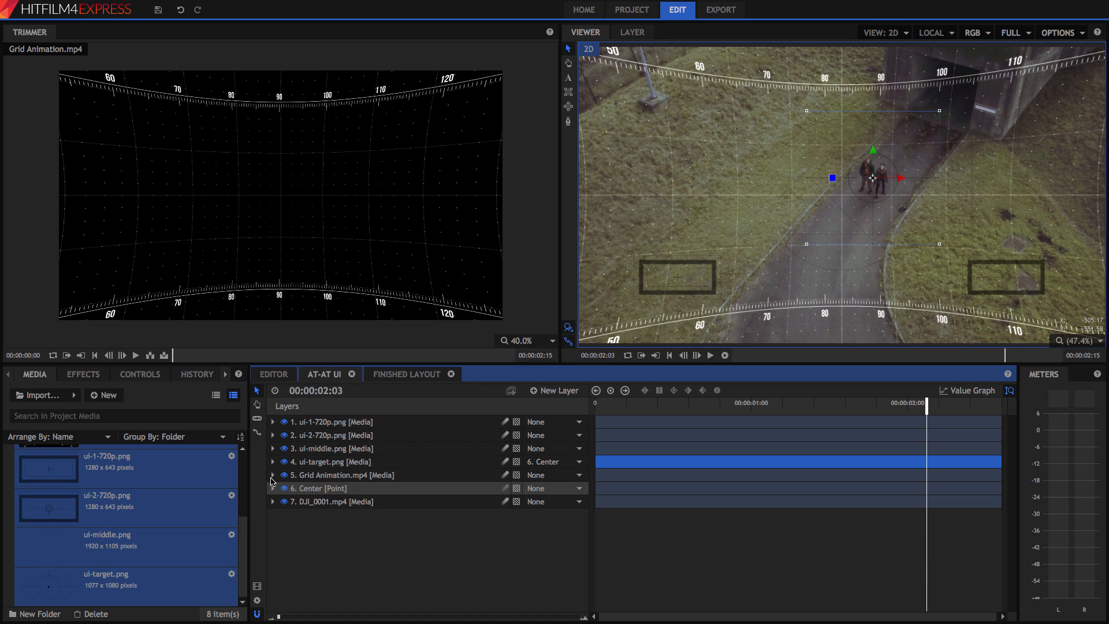
- Add a grade layer to the AT-AT UI composite and move the Grid Animation.mp4 layer above it
left_click(83, 375)
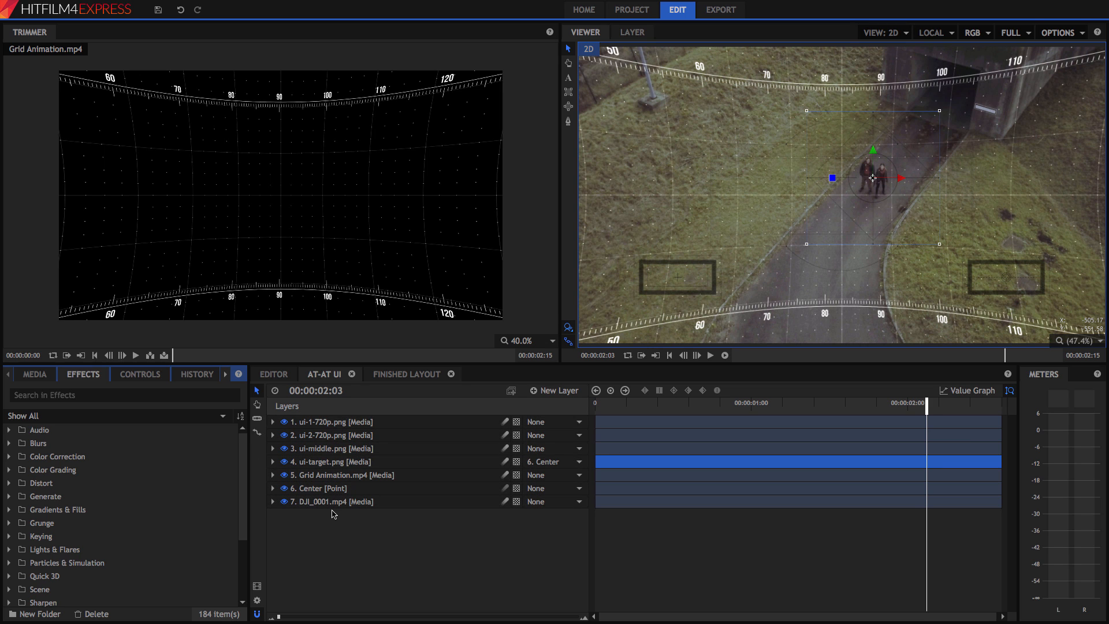
left_click(556, 391)
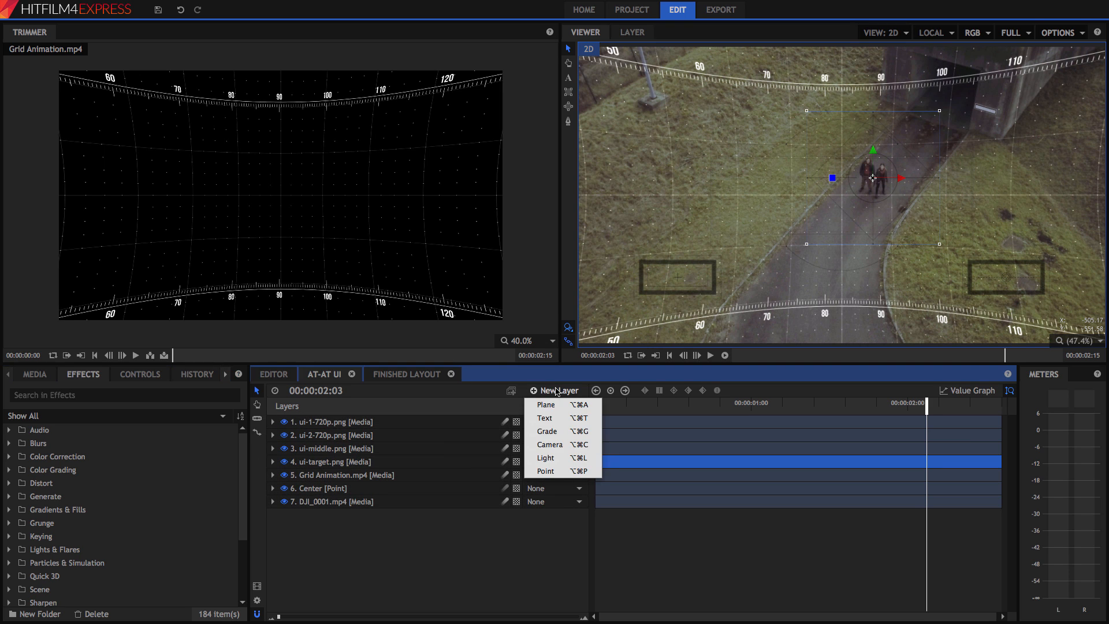
left_click(547, 431)
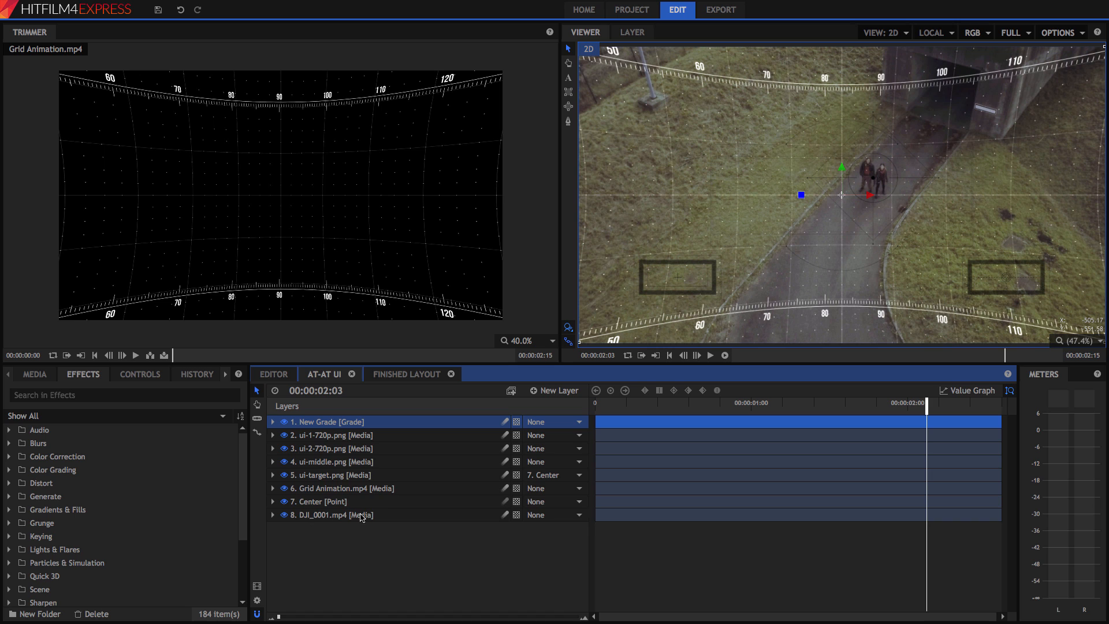
left_click(330, 489)
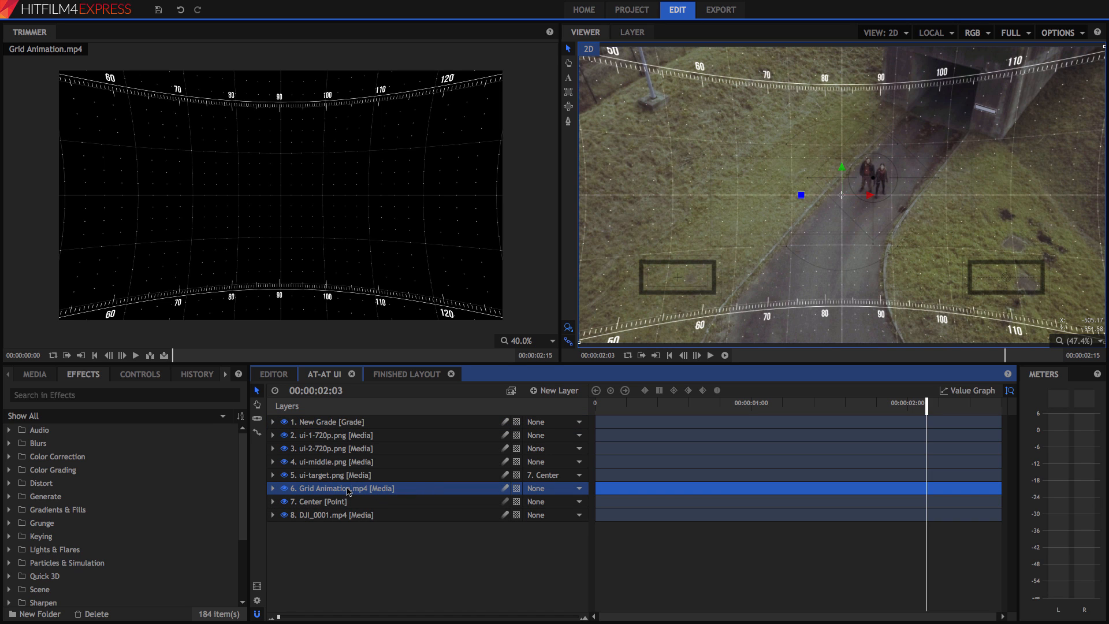
left_click_drag(348, 490, 368, 424)
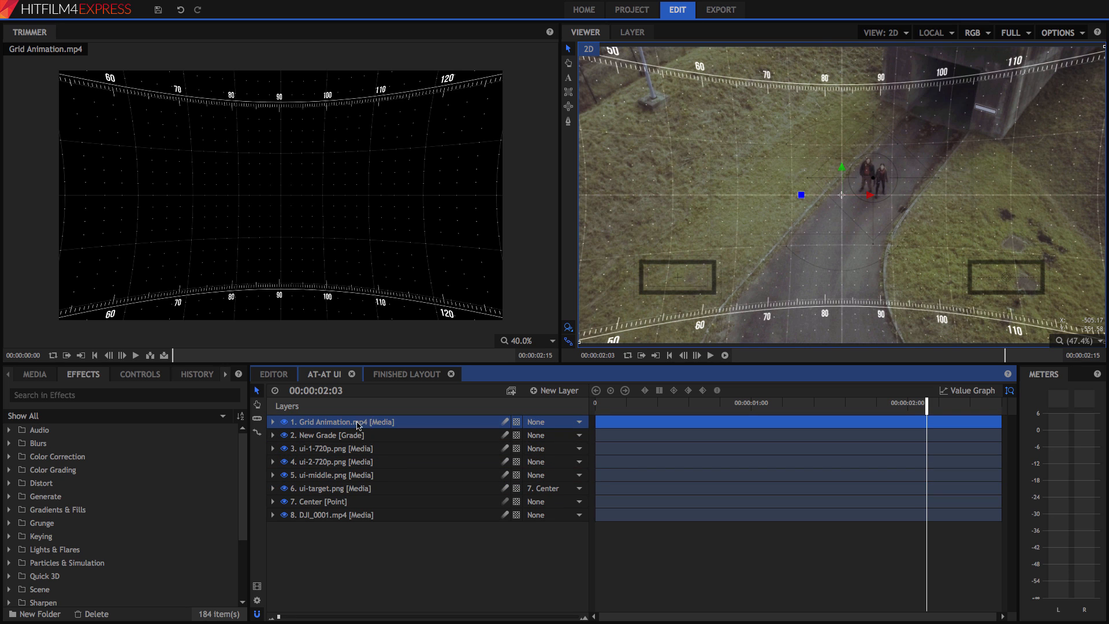
- Find the Action Cam Lens Distort effect and apply it to the New Grade layer
left_click(57, 395)
type("action")
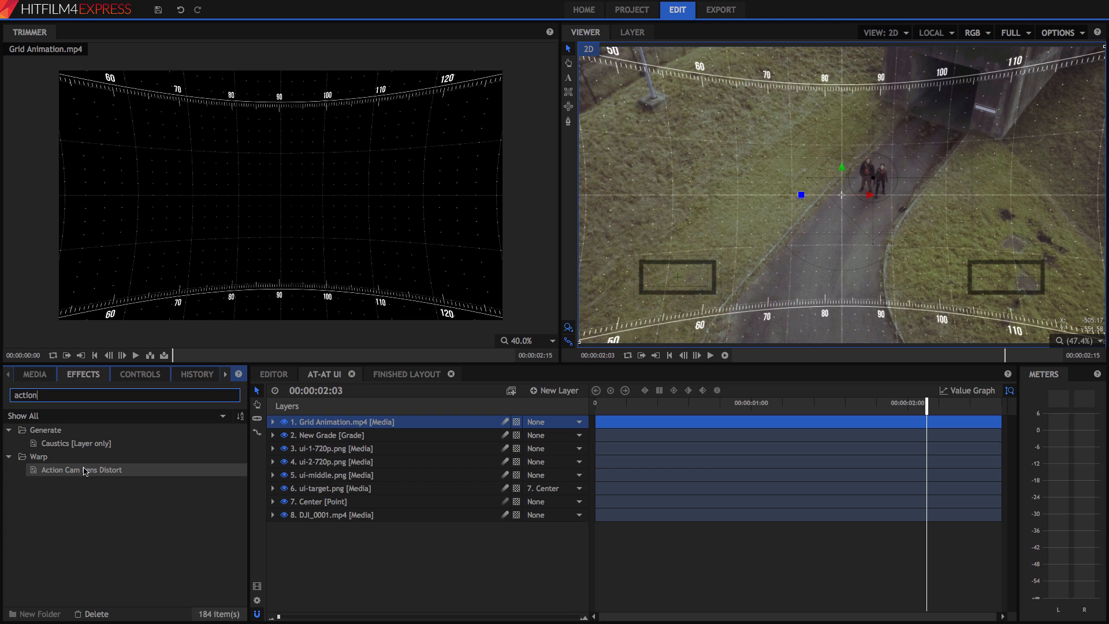
left_click_drag(86, 471, 328, 440)
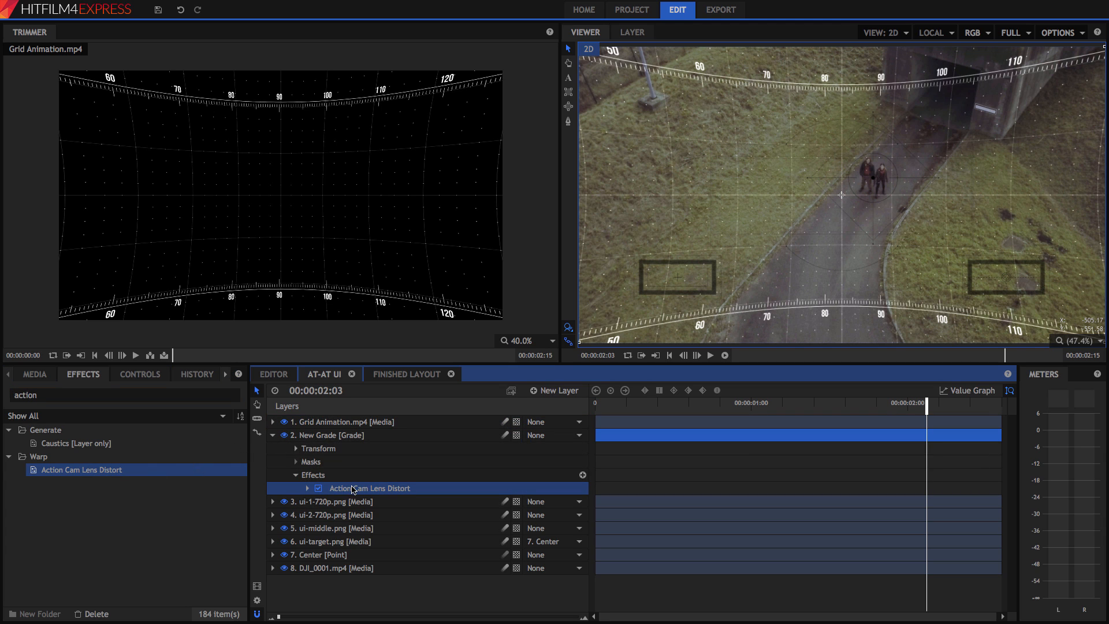
- Apply the GoPro HERO Wide preset to the lens distortion, set its FOV to 64, and collapse the grade layer
left_click(308, 488)
left_click(443, 501)
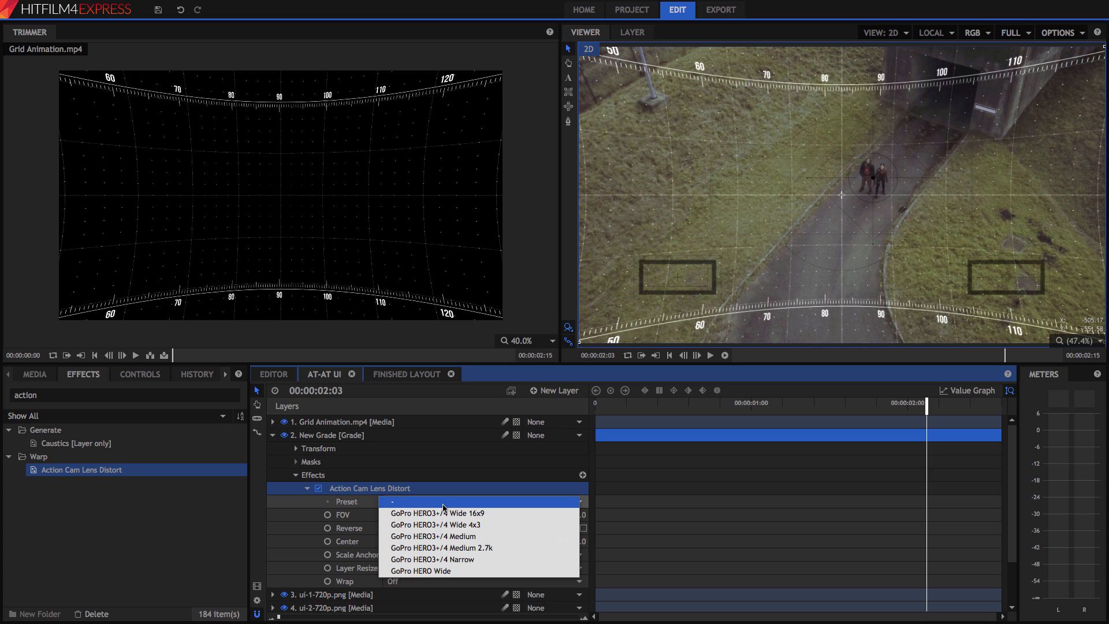
left_click(457, 571)
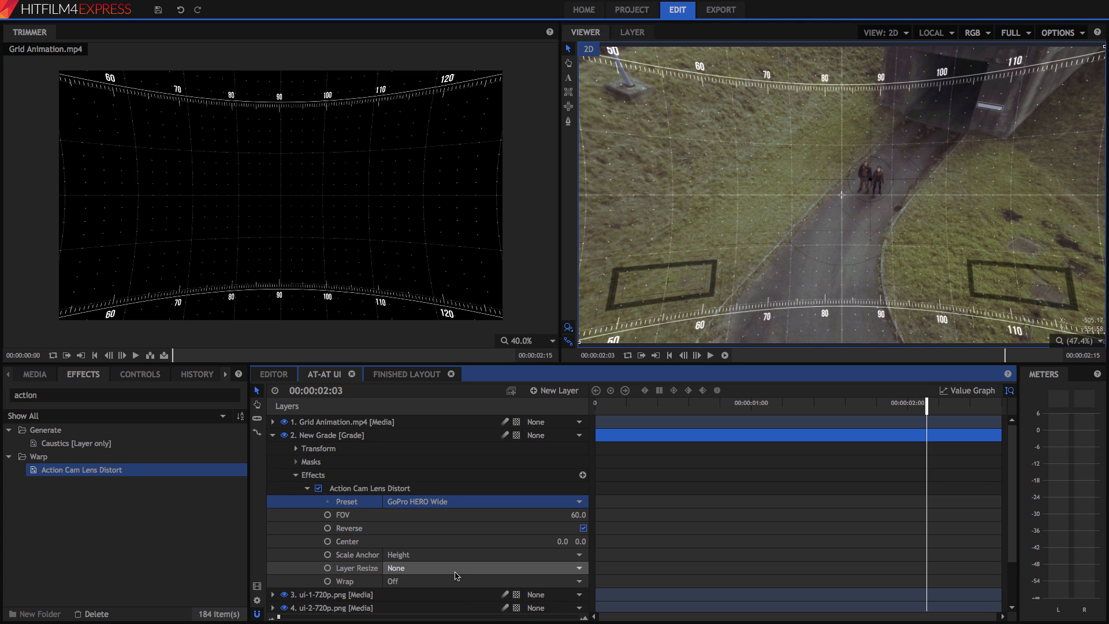
scroll(439, 553, "down", 1)
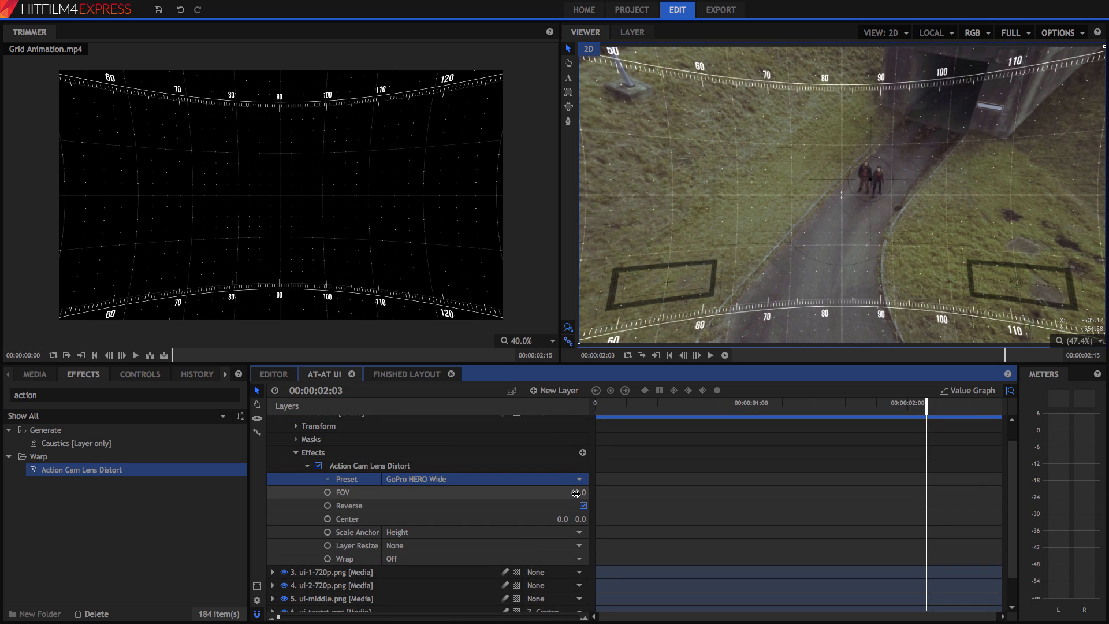
left_click_drag(576, 494, 580, 493)
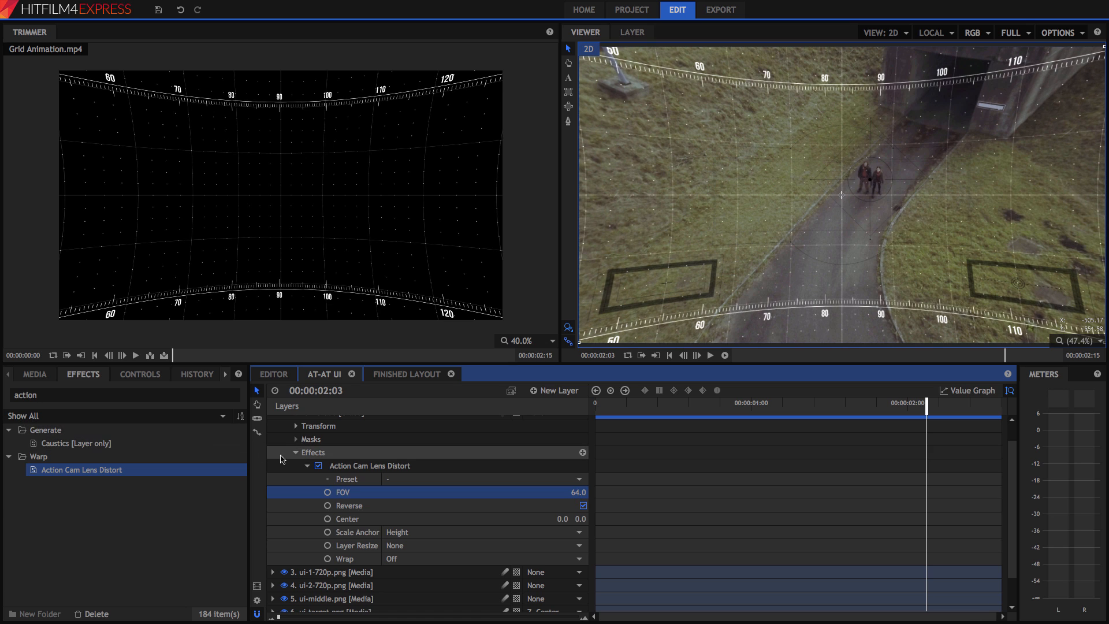
scroll(283, 461, "up", 1)
left_click(273, 435)
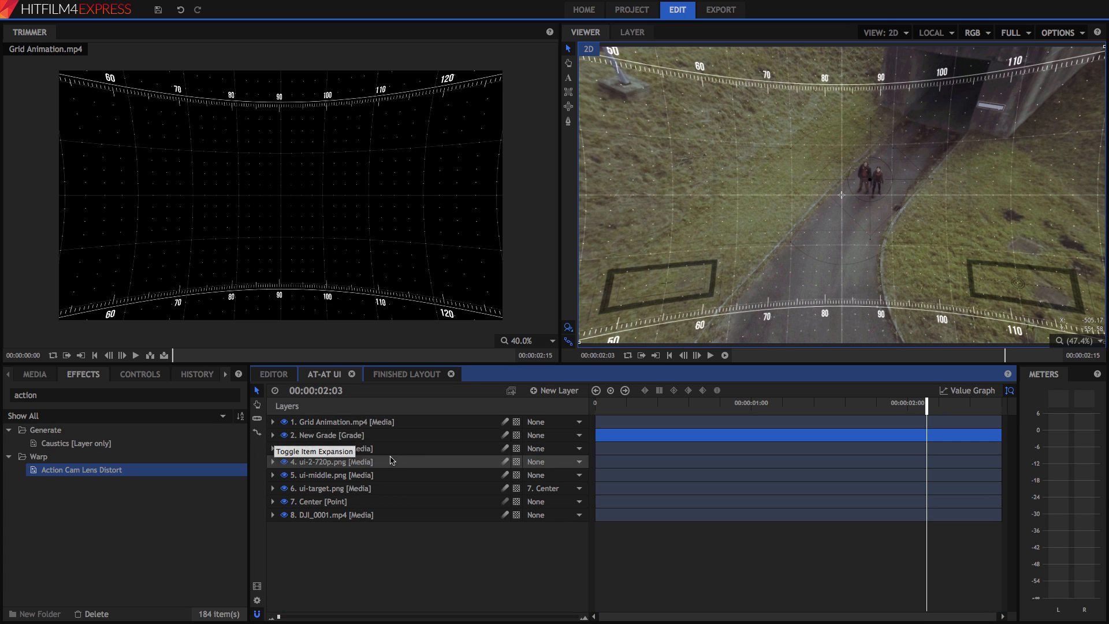
- Play the composite from the first frame to review the distorted footage and UI graphics
left_click(597, 410)
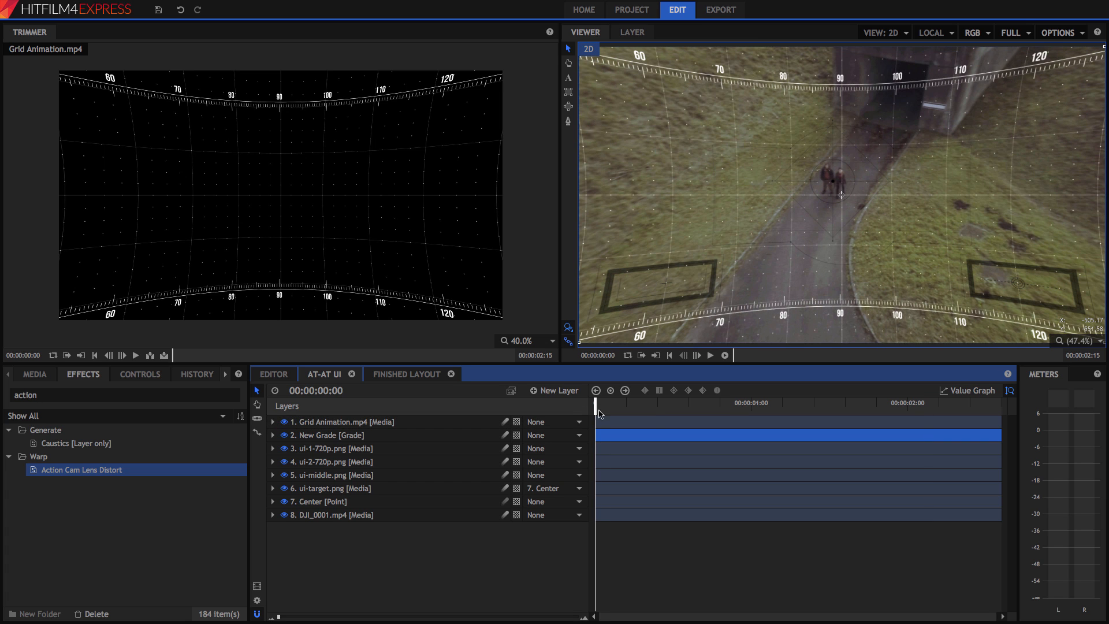
left_click(711, 356)
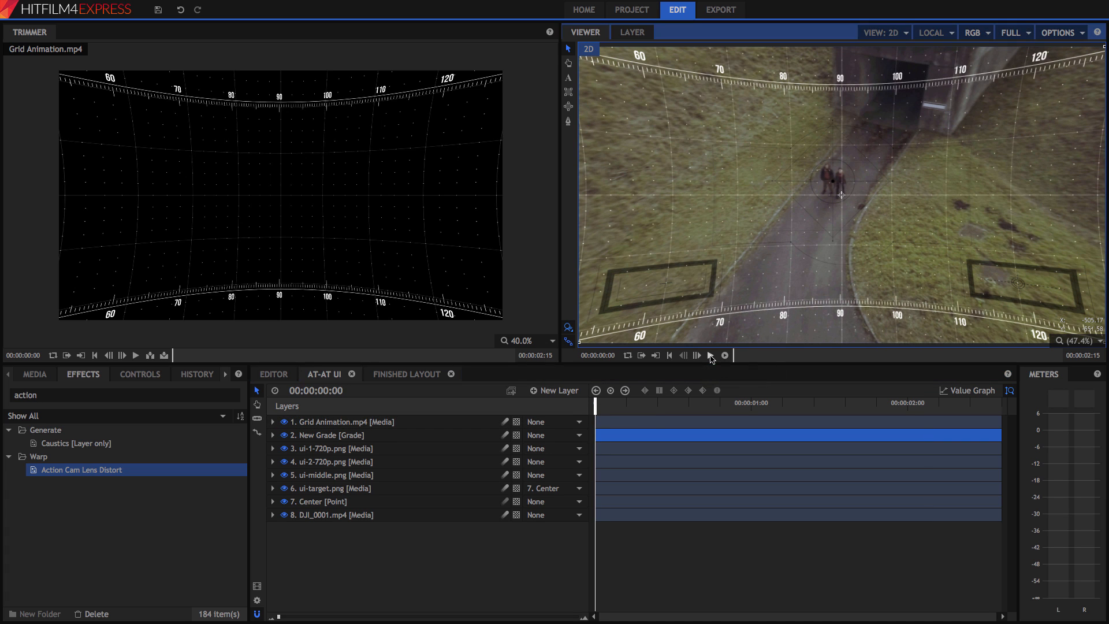